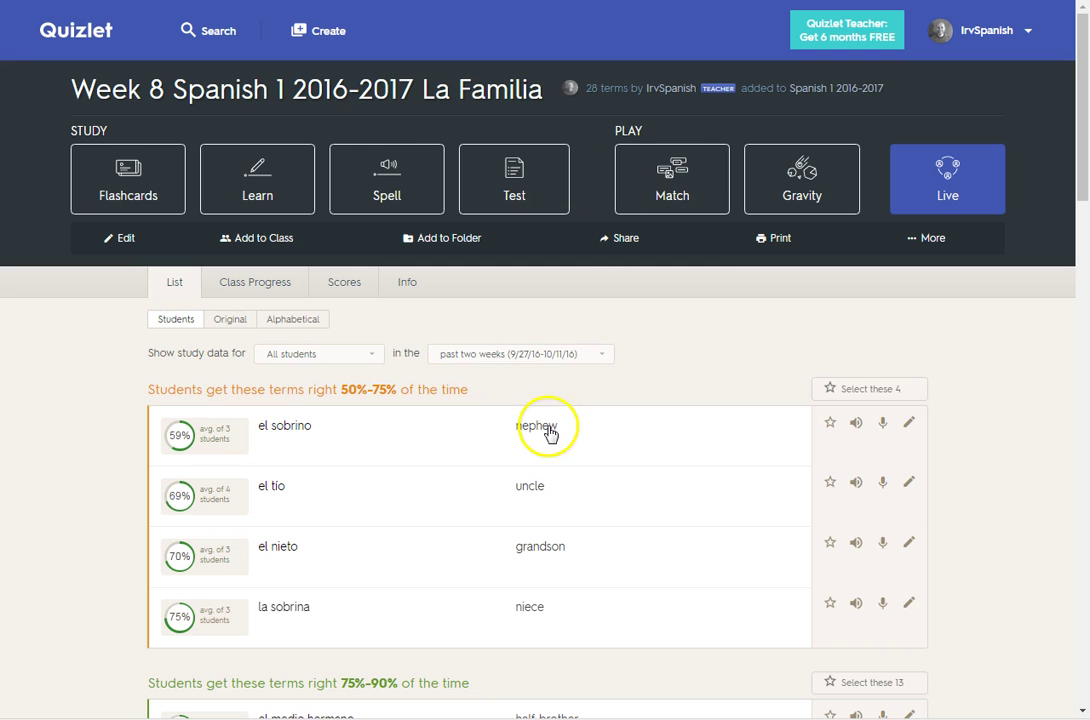
# Scroll through the Quizlet set's Spanish family terms and English definitions.
pyautogui.scroll(-3, 504, 333)
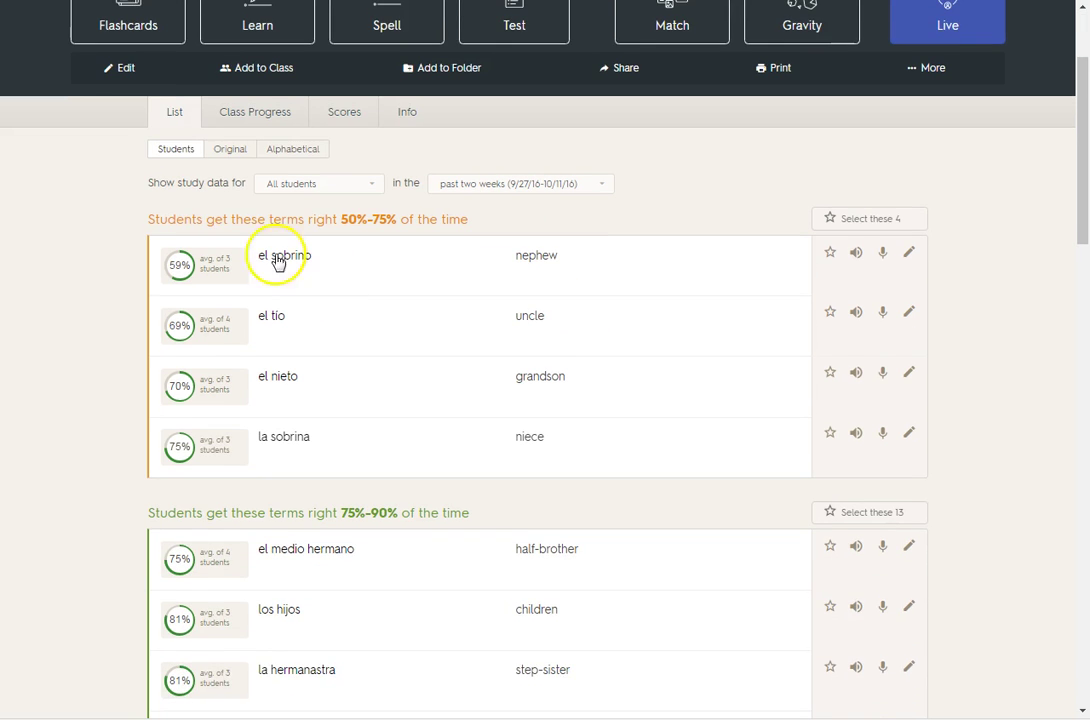
pyautogui.scroll(-3, 214, 433)
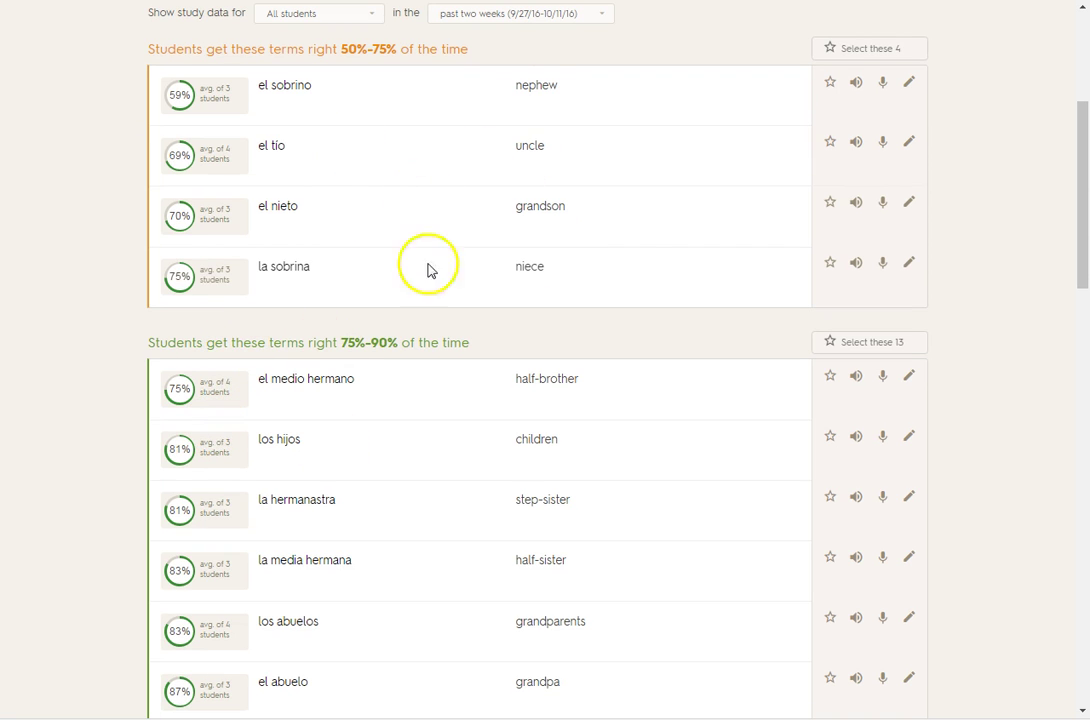
pyautogui.scroll(3, 645, 287)
pyautogui.scroll(2, 110, 397)
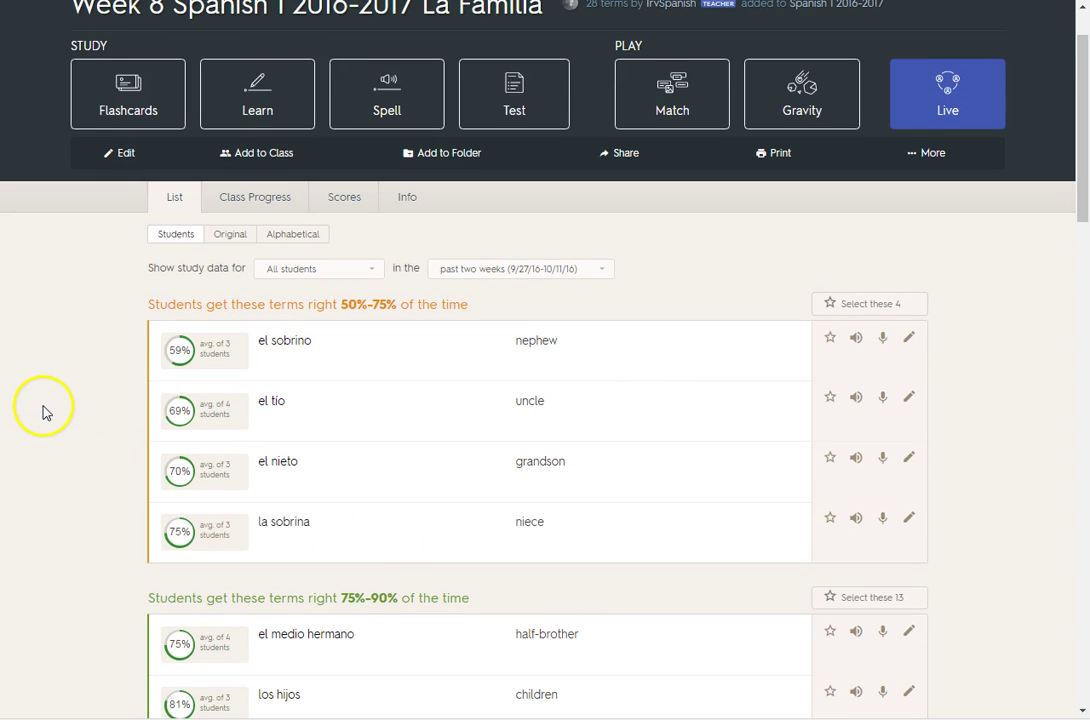
pyautogui.scroll(1, 44, 411)
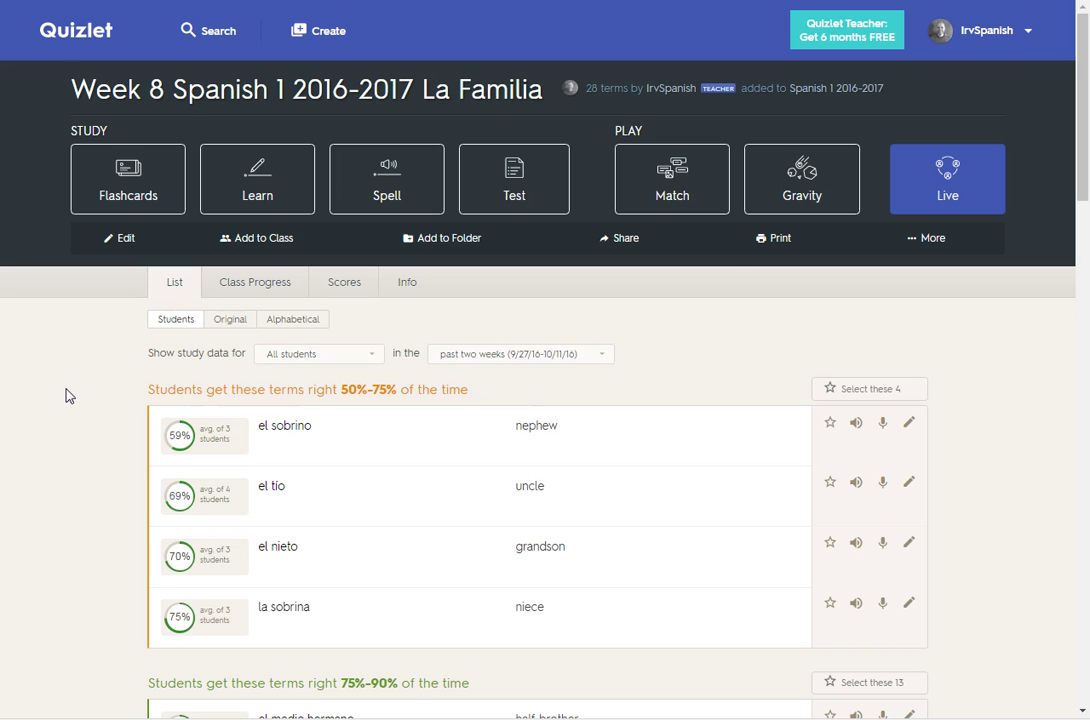
pyautogui.scroll(-2, 68, 394)
pyautogui.scroll(2, 68, 394)
# Export the set and copy all its tab-separated term and definition lines.
pyautogui.click(930, 238)
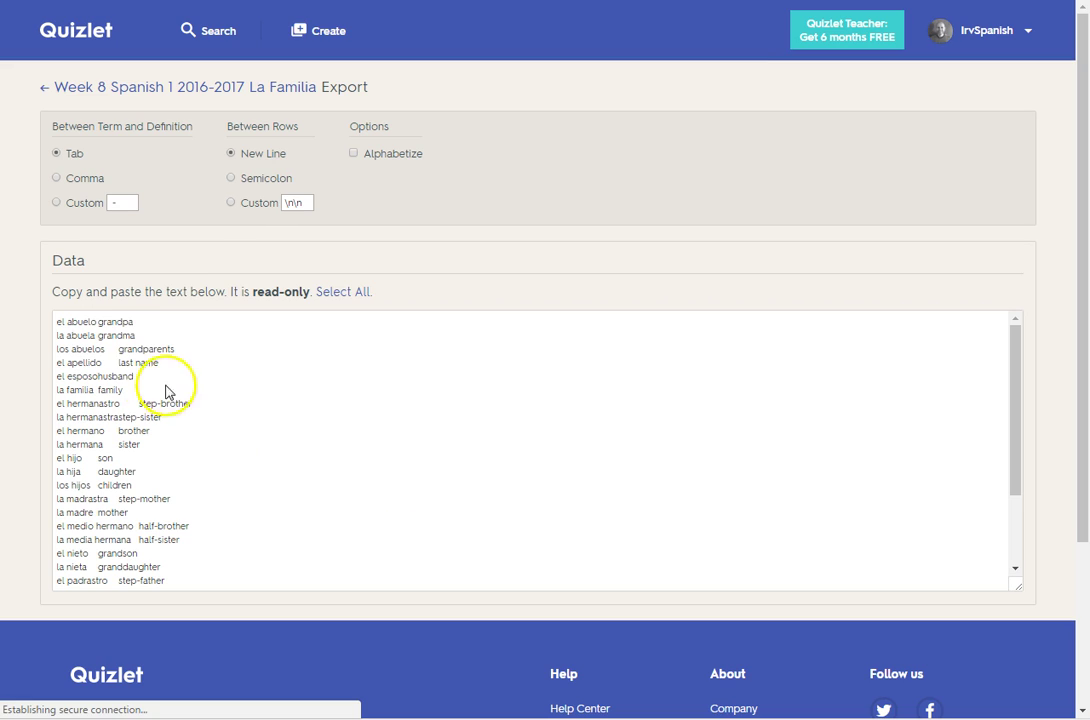
pyautogui.moveTo(55, 322)
pyautogui.mouseDown()
pyautogui.moveTo(180, 499)
pyautogui.moveTo(226, 470)
pyautogui.mouseUp()
pyautogui.click(433, 470)
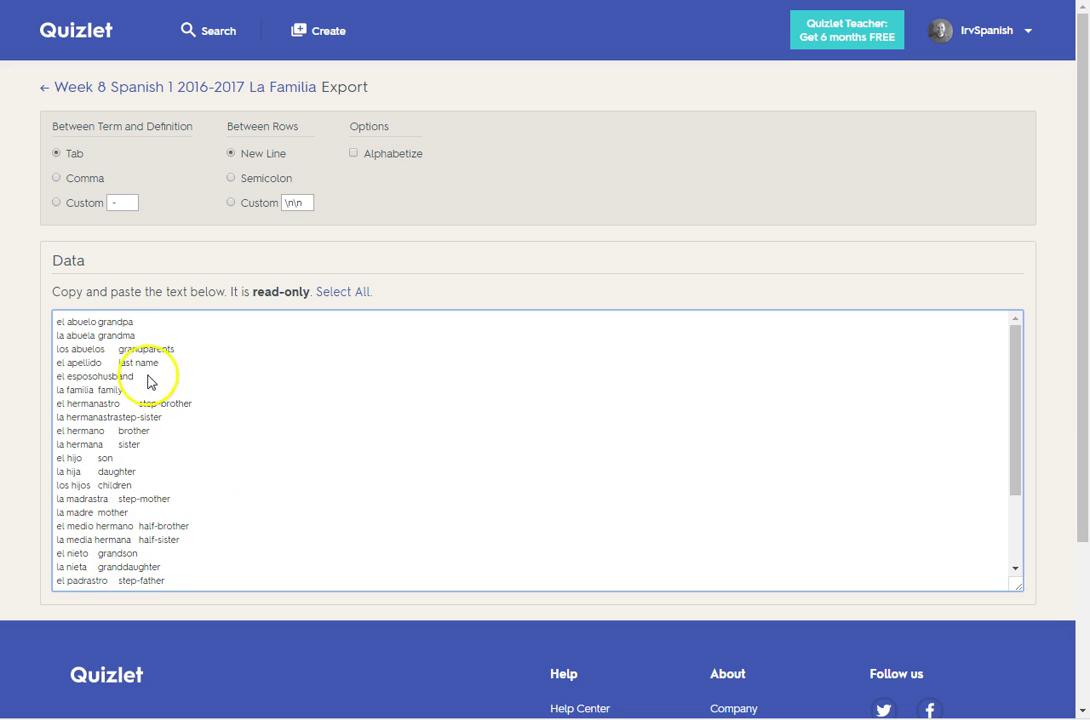
pyautogui.click(296, 413)
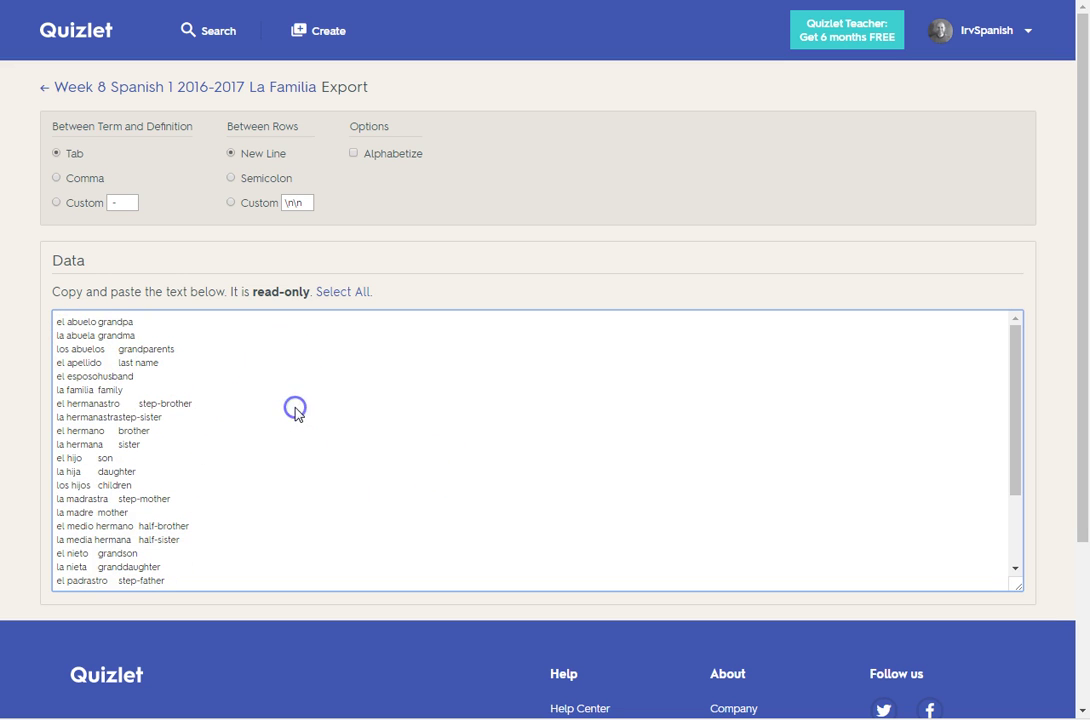
pyautogui.hotkey('ctrl', 'a')
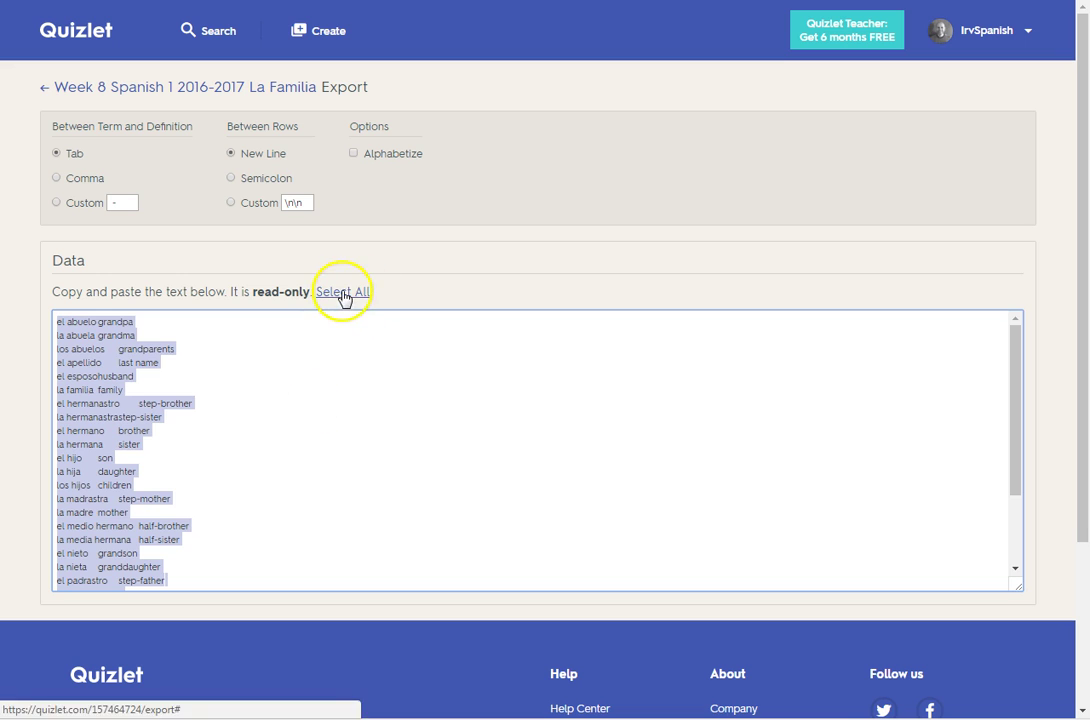
pyautogui.click(318, 409)
pyautogui.click(265, 441)
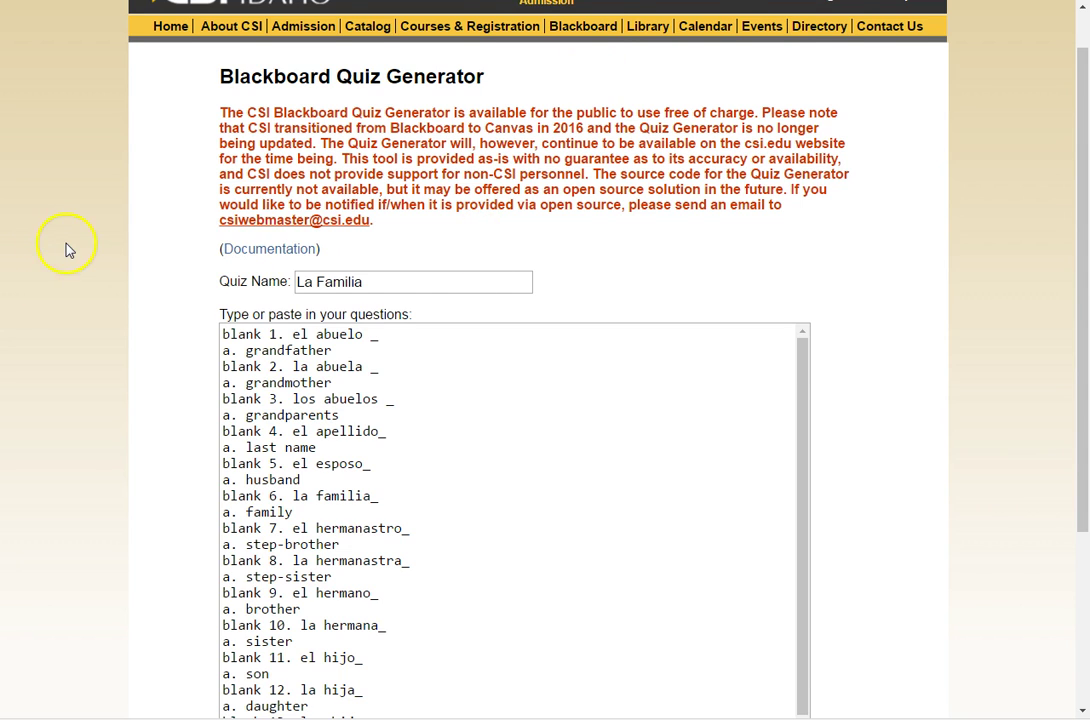
# Review question 1's format: the el abuelo prompt with its blank and 'a. grandfather' answer line.
pyautogui.scroll(1, 66, 245)
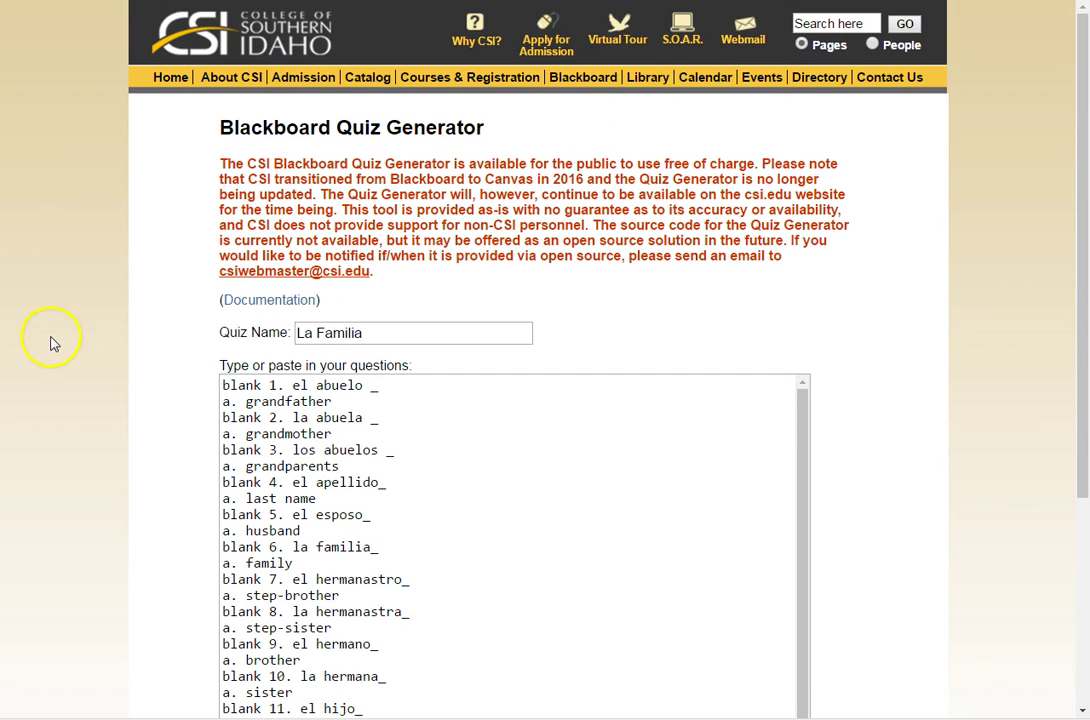
pyautogui.scroll(-2, 55, 342)
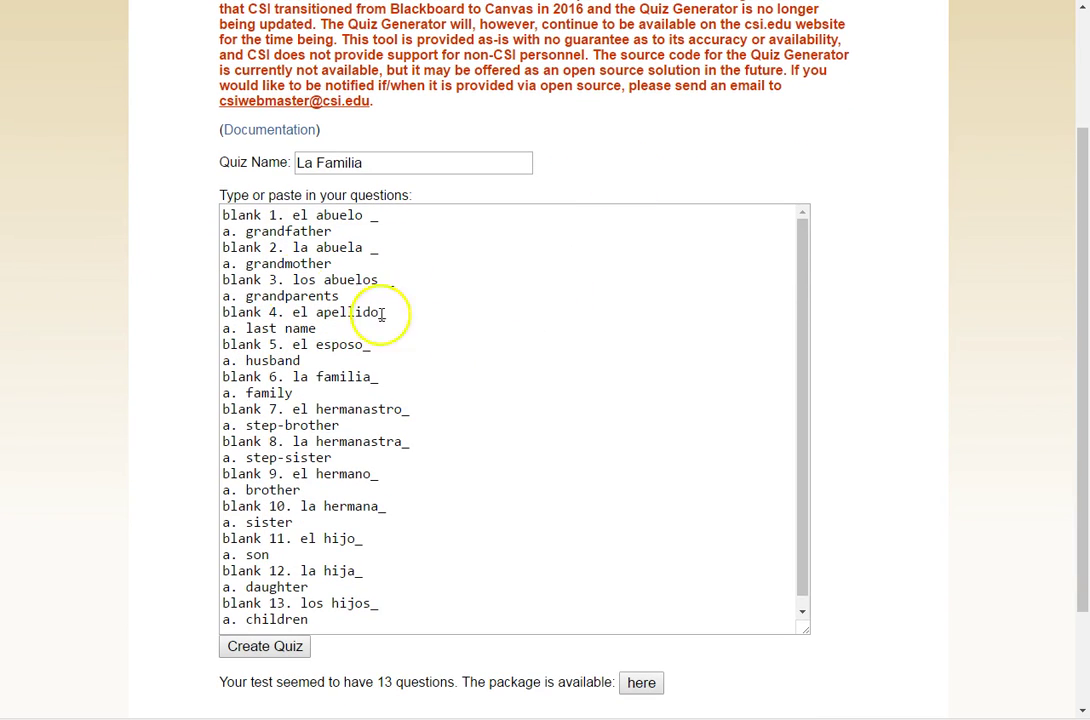
pyautogui.moveTo(810, 268); pyautogui.dragTo(803, 304)
pyautogui.scroll(1, 290, 237)
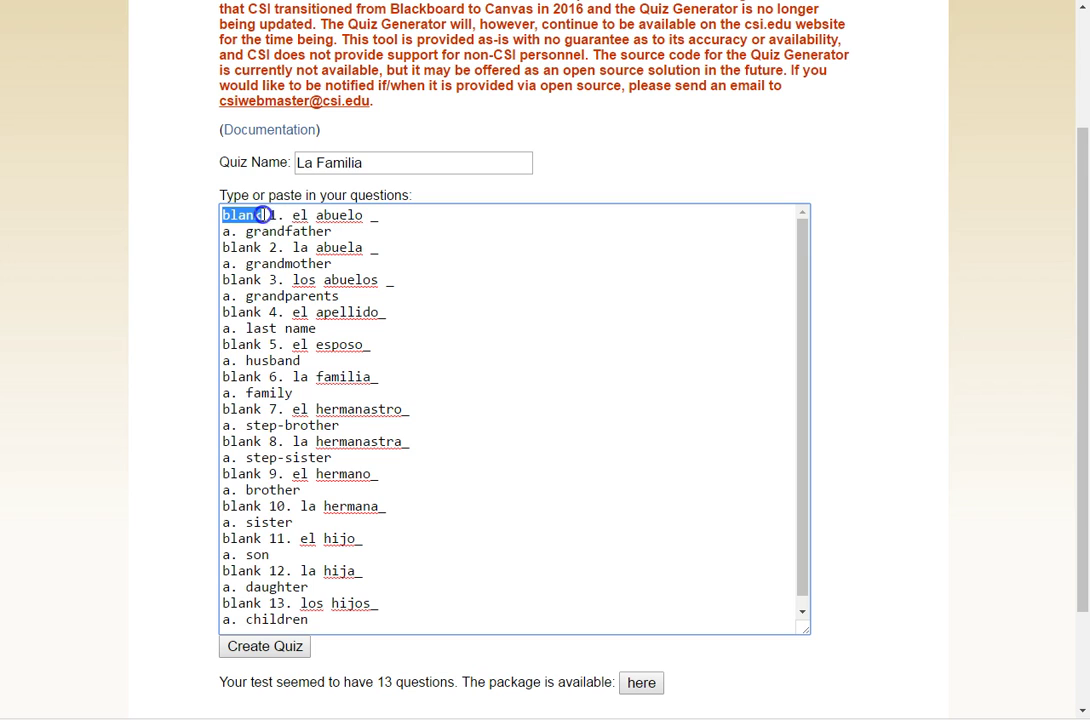
pyautogui.moveTo(263, 215); pyautogui.dragTo(264, 215)
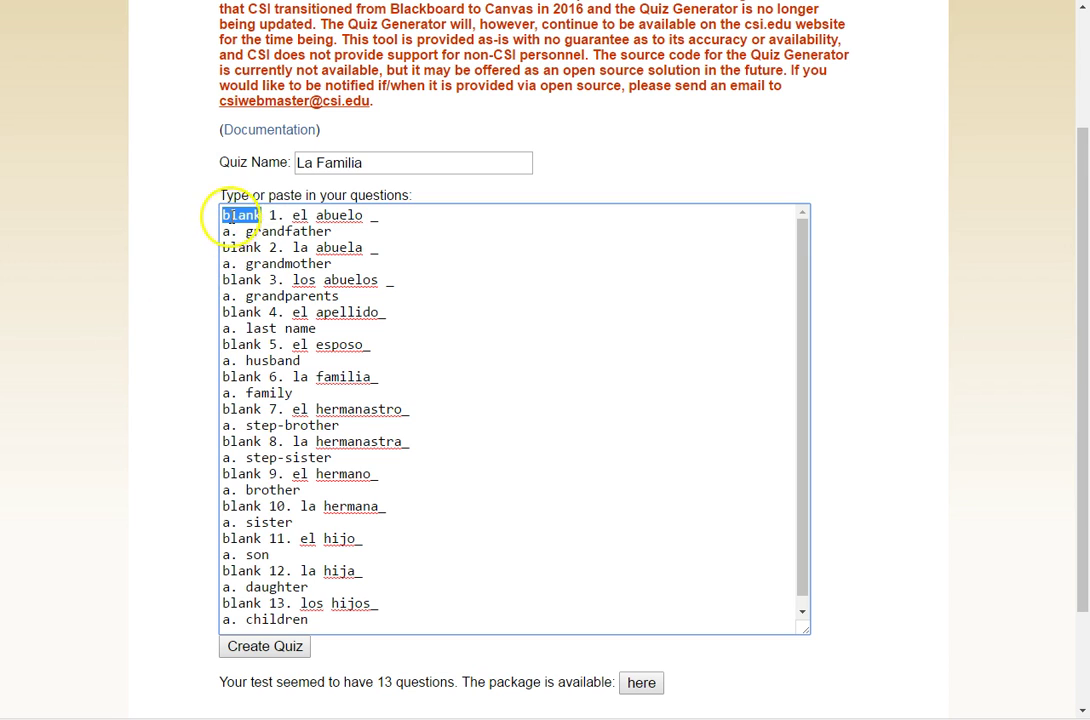
pyautogui.click(276, 215)
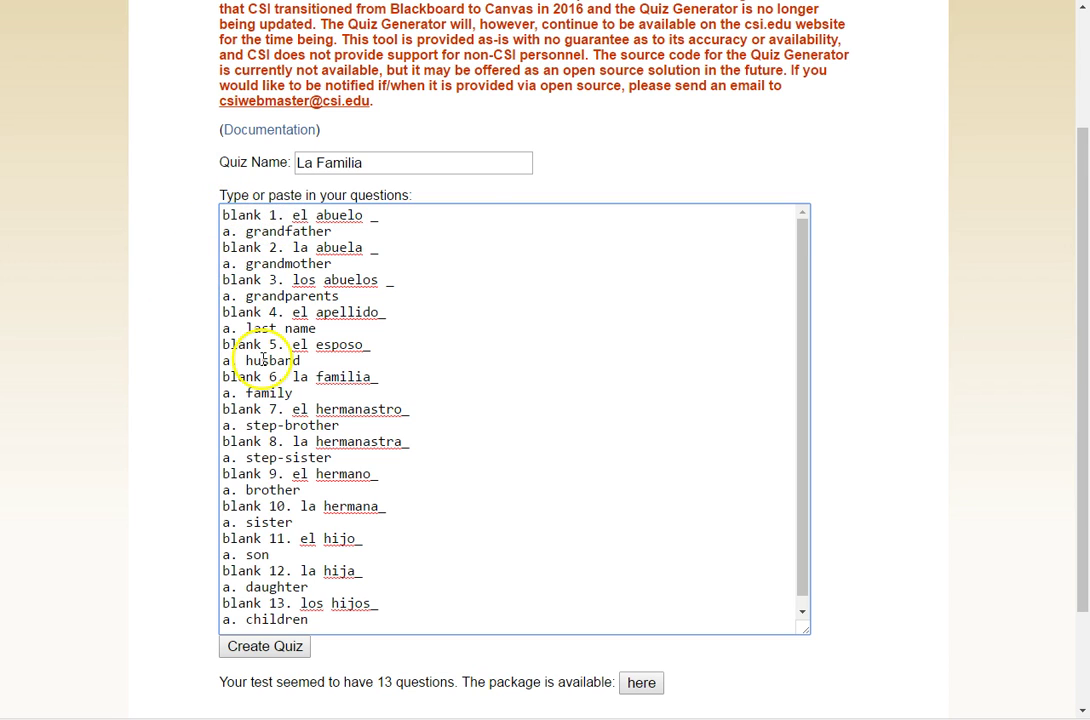
pyautogui.click(440, 230)
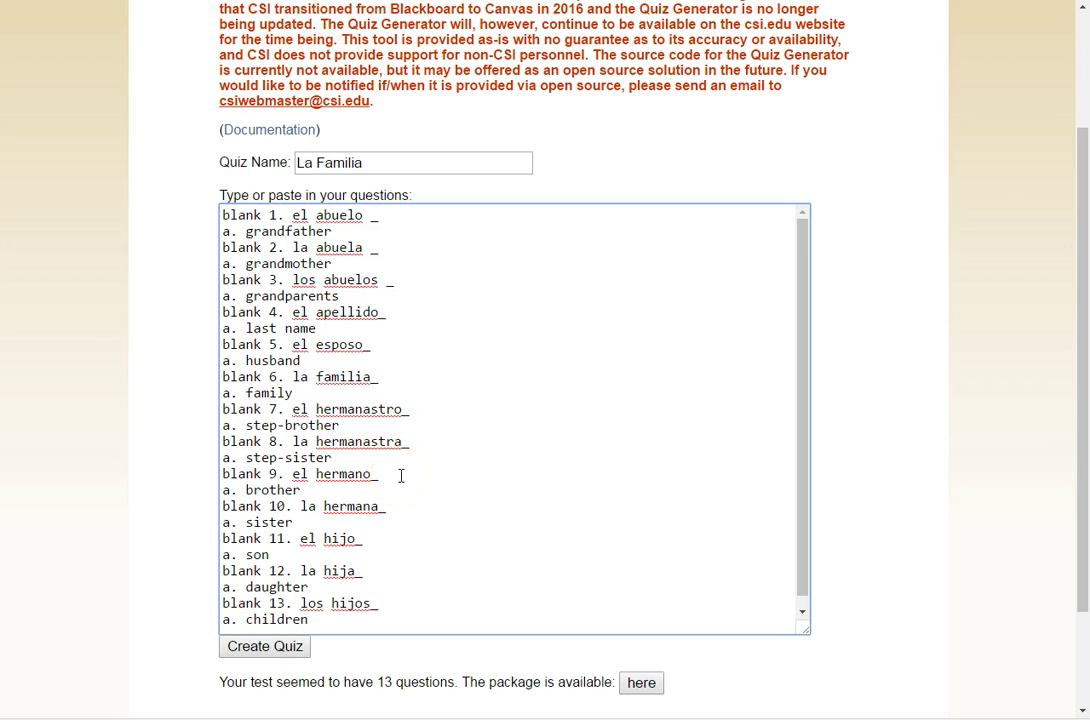
pyautogui.click(293, 215)
pyautogui.click(405, 216)
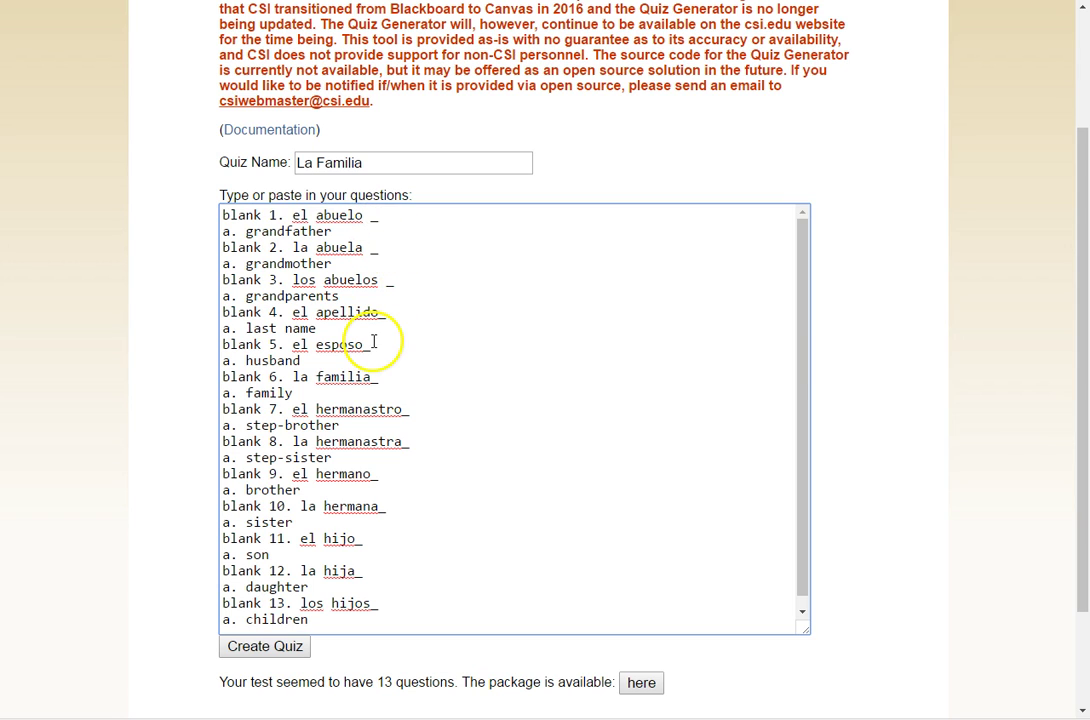
pyautogui.click(251, 228)
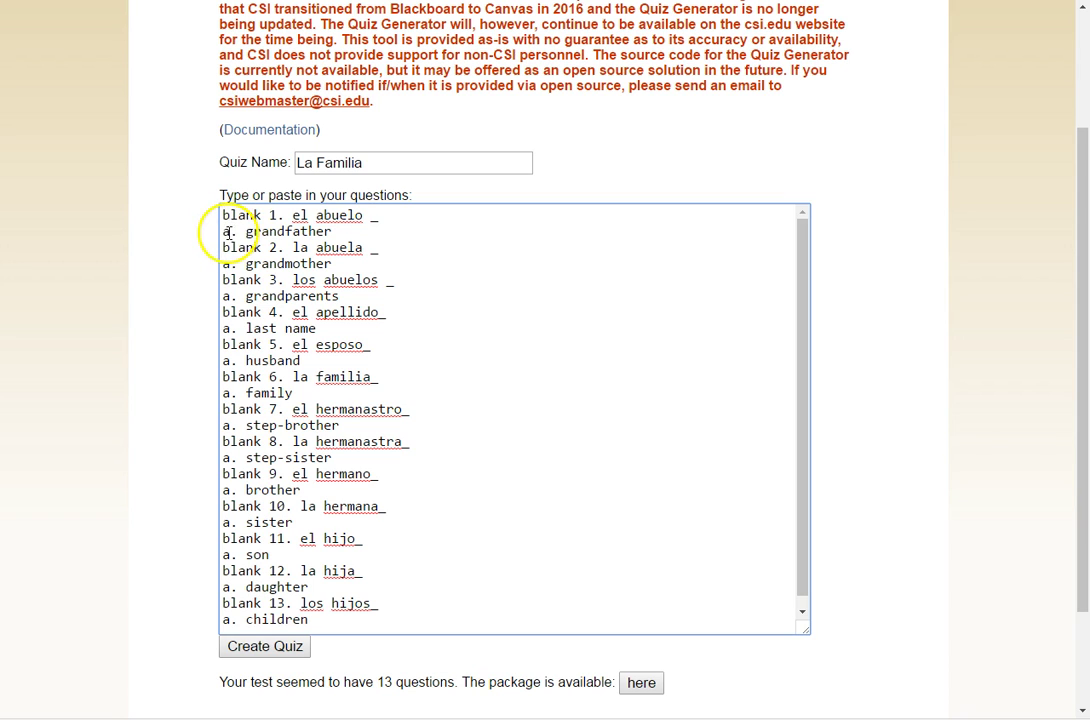
pyautogui.moveTo(221, 231); pyautogui.dragTo(335, 231)
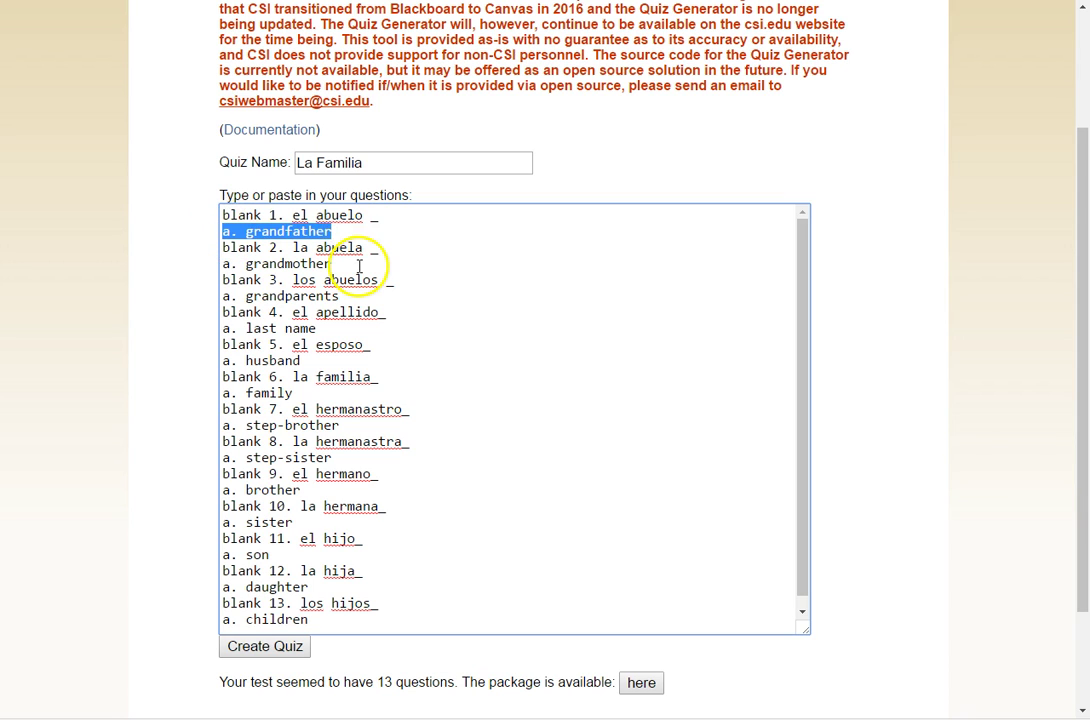
pyautogui.click(340, 232)
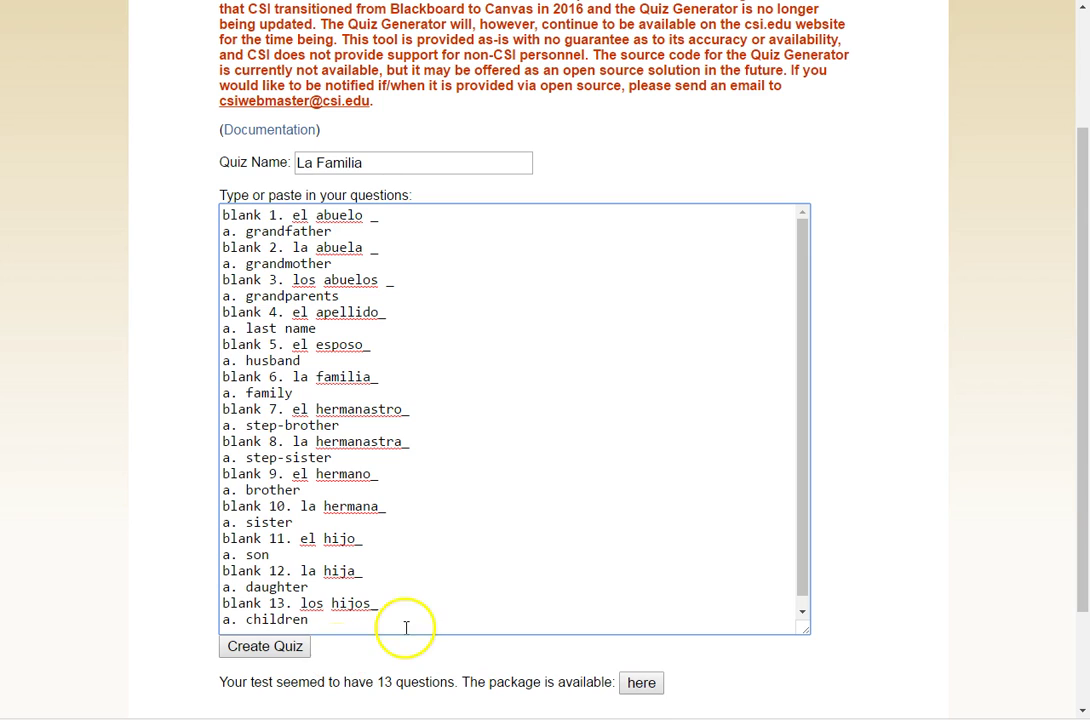
# Download the generated La Familia quiz package.
pyautogui.click(655, 688)
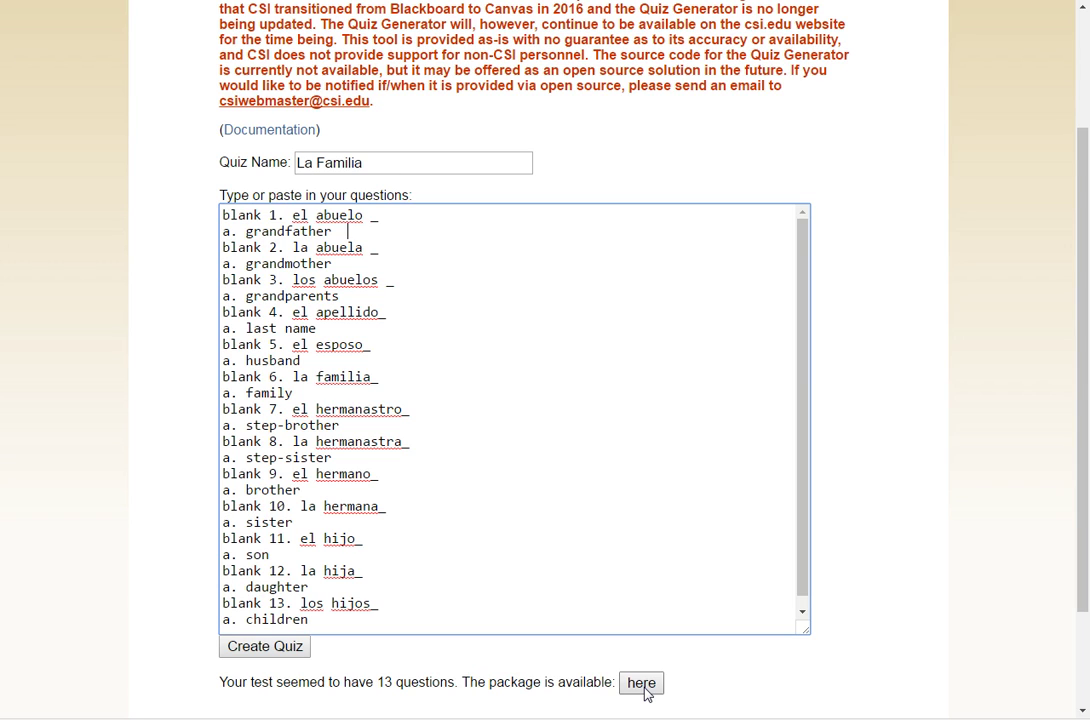
pyautogui.click(8, 440)
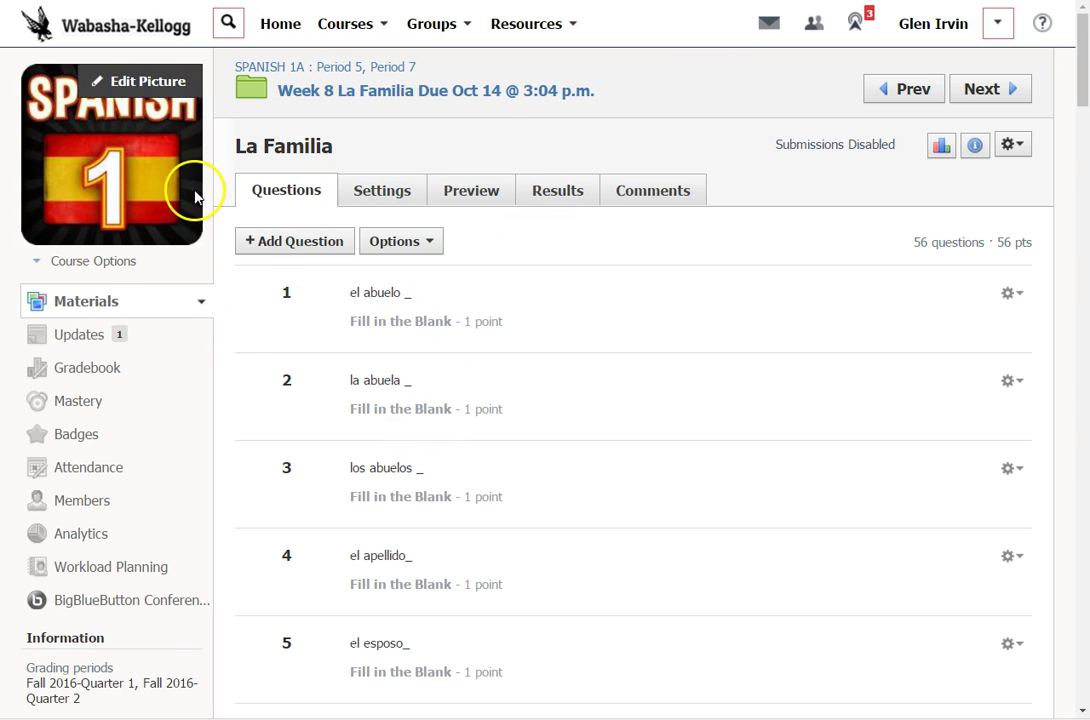
# Add a Familia test/quiz to Spanish 1A, graded in the 1st Quarter category.
pyautogui.click(115, 303)
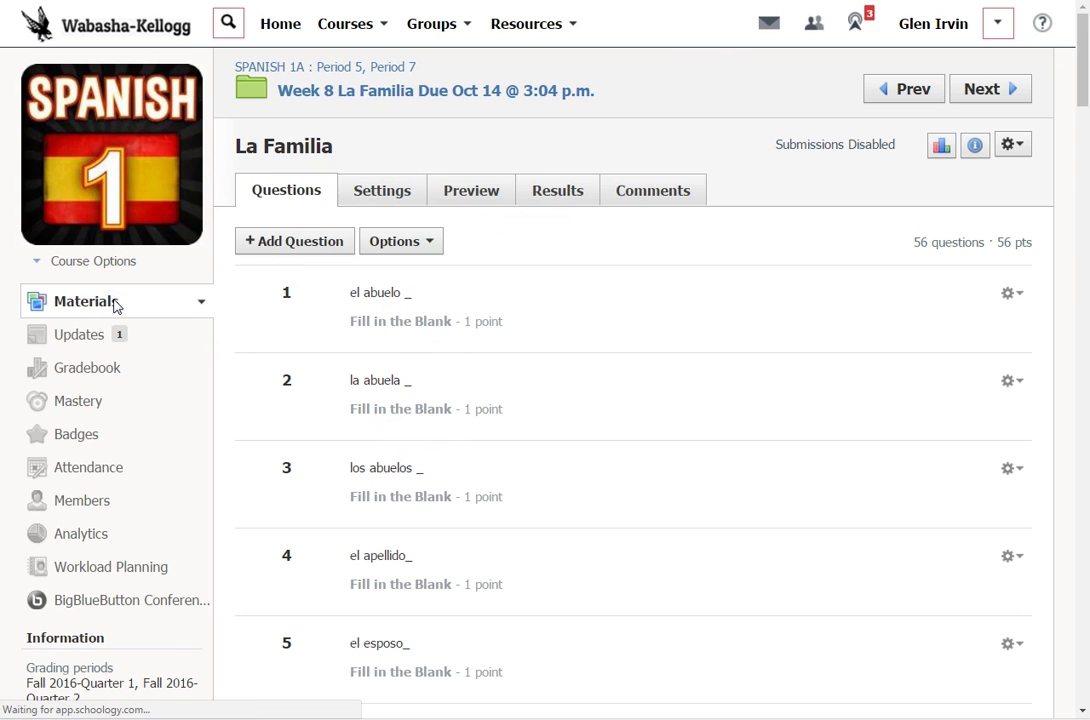
pyautogui.click(345, 152)
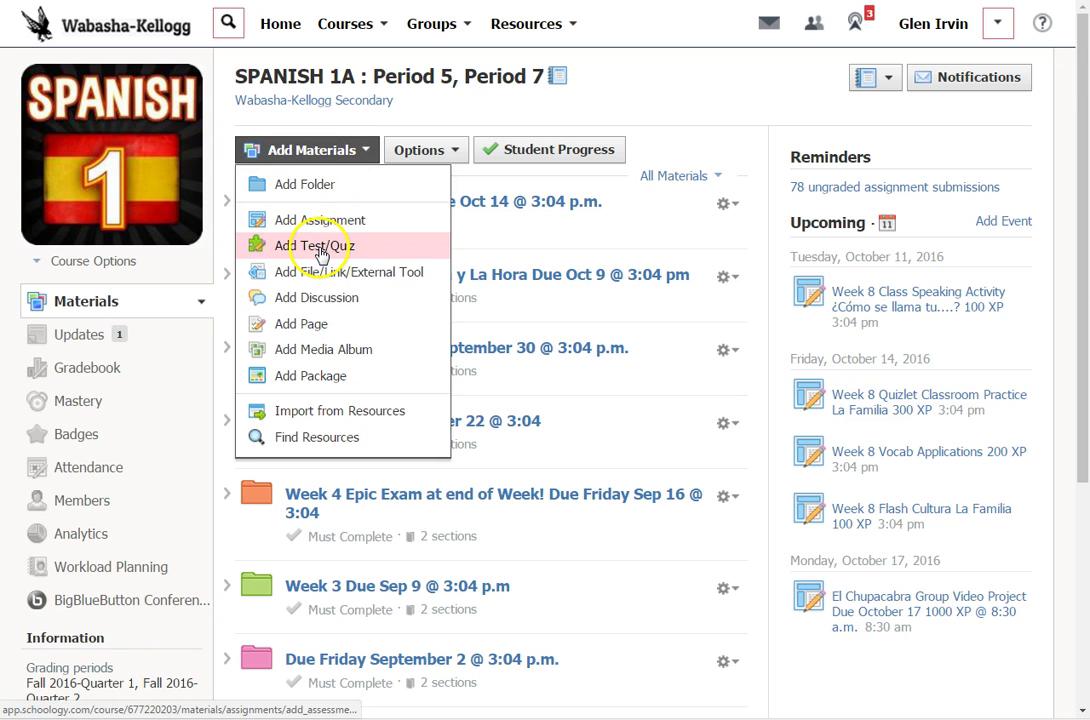
pyautogui.click(322, 250)
pyautogui.write('Familia')
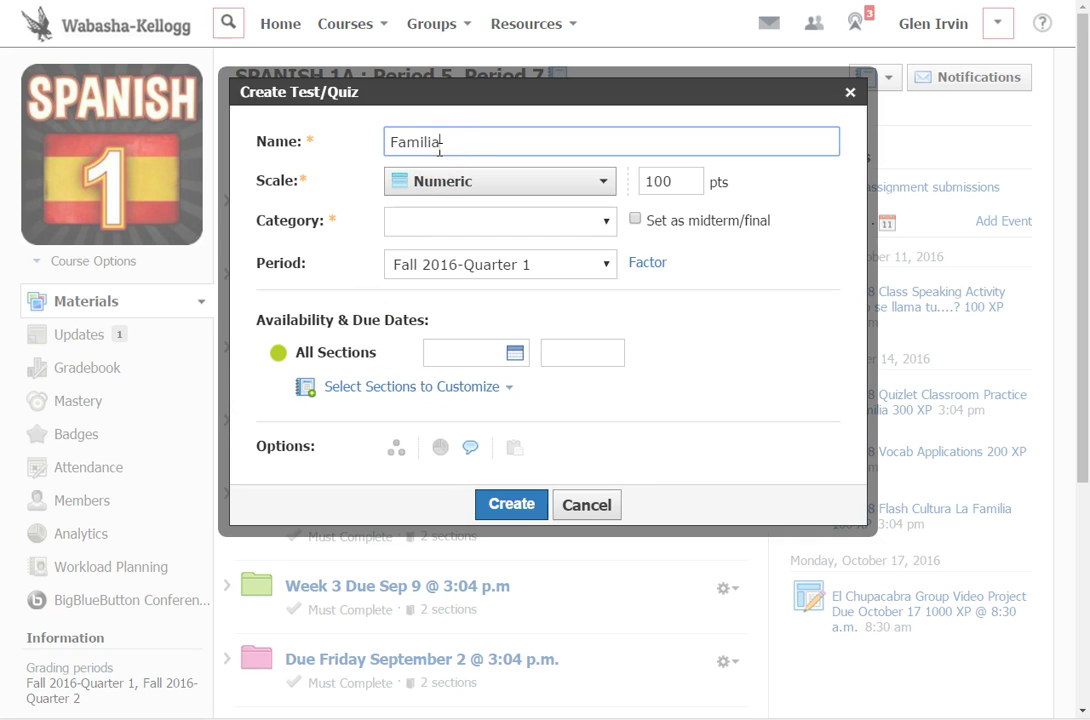
pyautogui.click(510, 505)
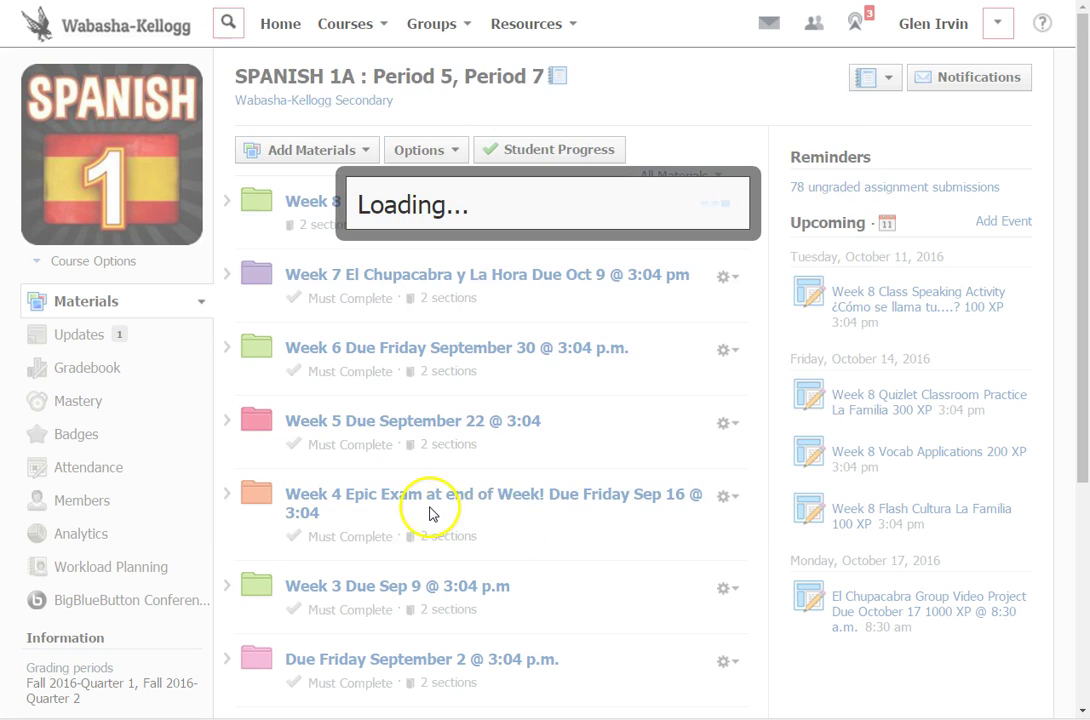
pyautogui.click(482, 245)
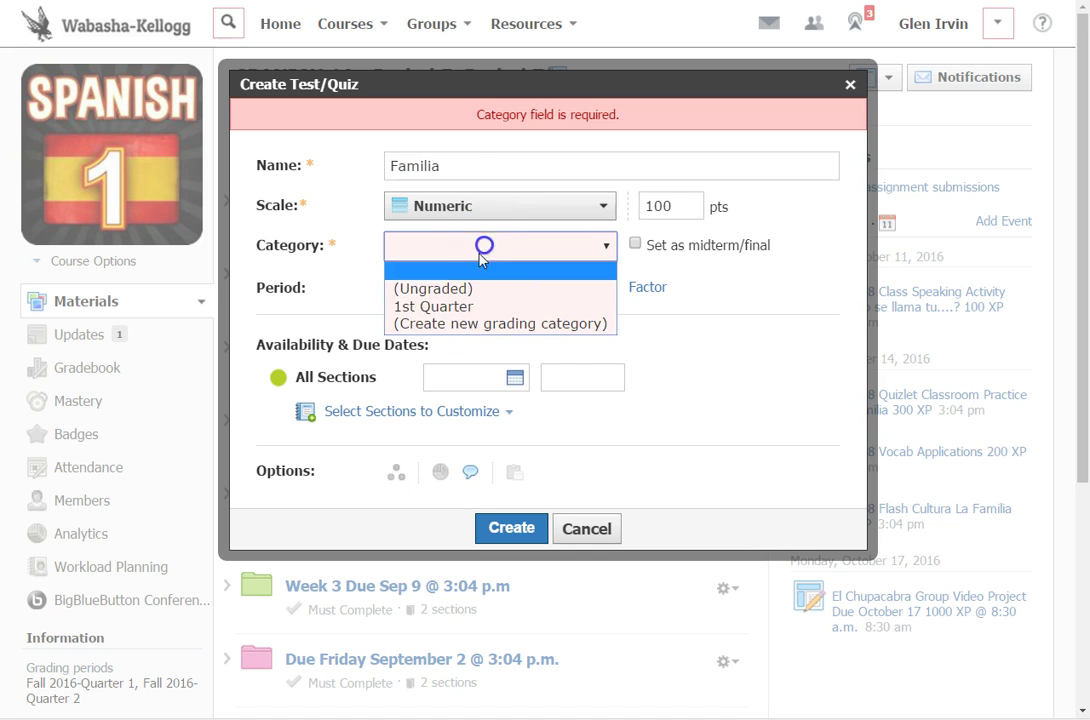
pyautogui.click(460, 307)
pyautogui.click(510, 530)
pyautogui.click(328, 263)
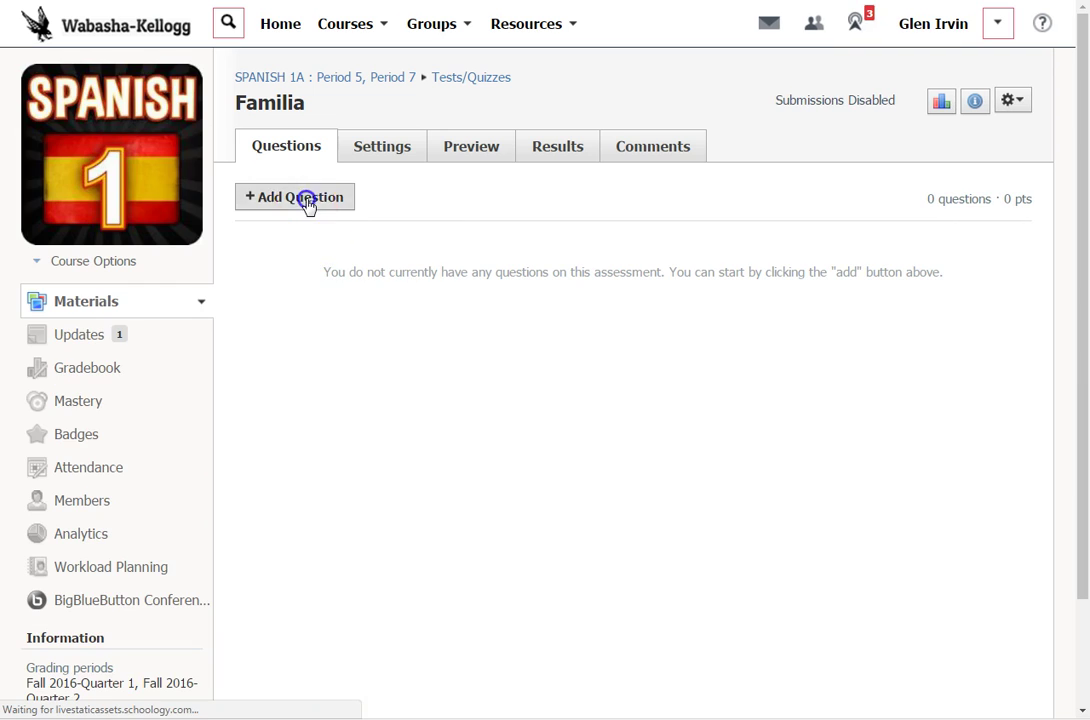
pyautogui.click(307, 200)
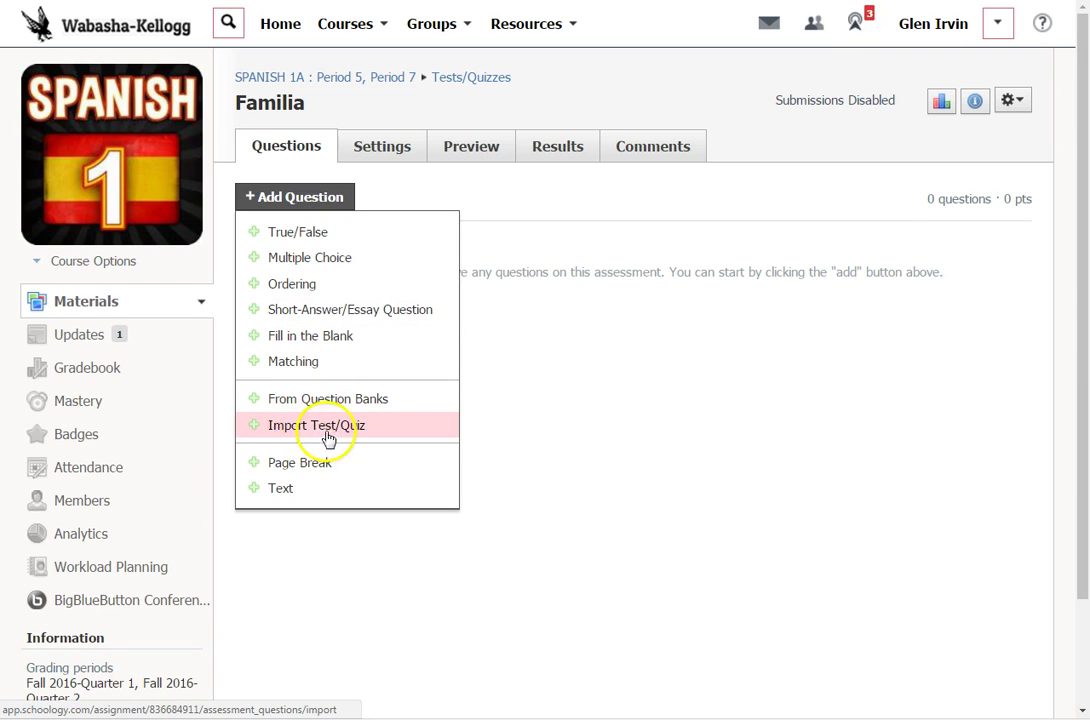
pyautogui.click(316, 428)
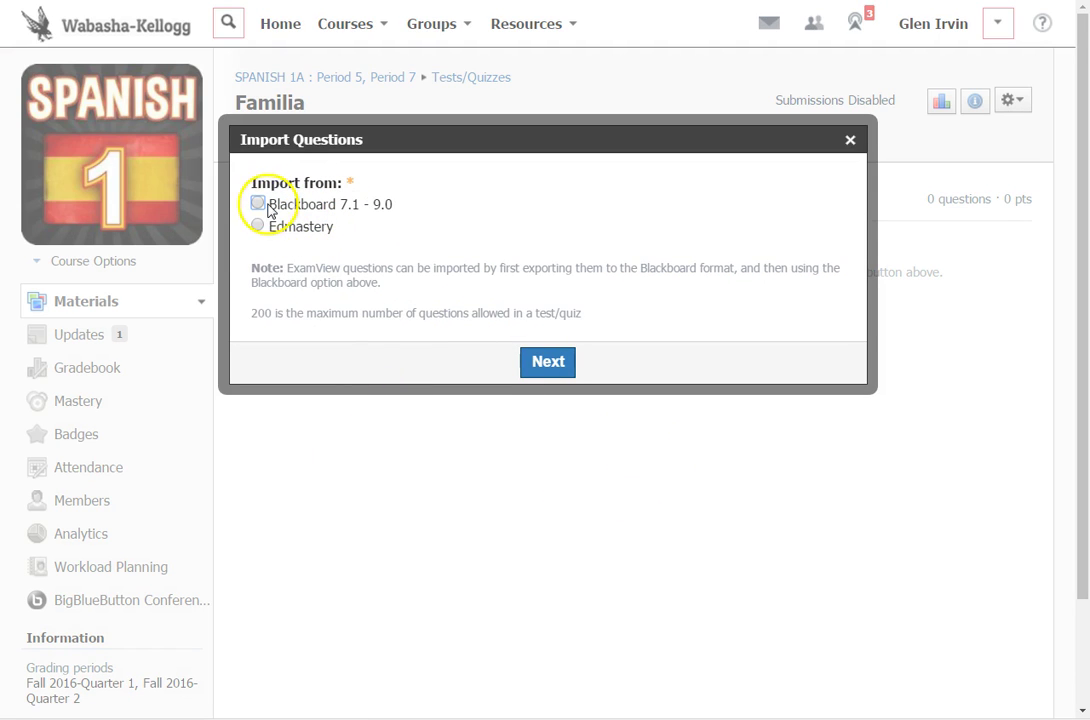
pyautogui.click(258, 203)
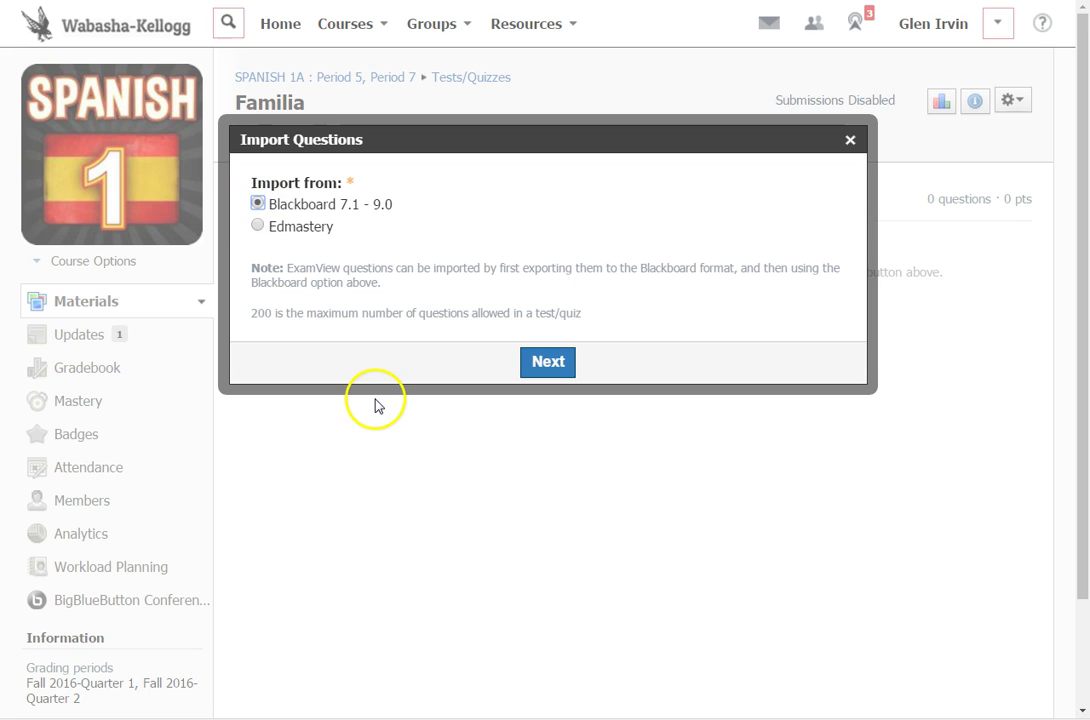
pyautogui.click(559, 366)
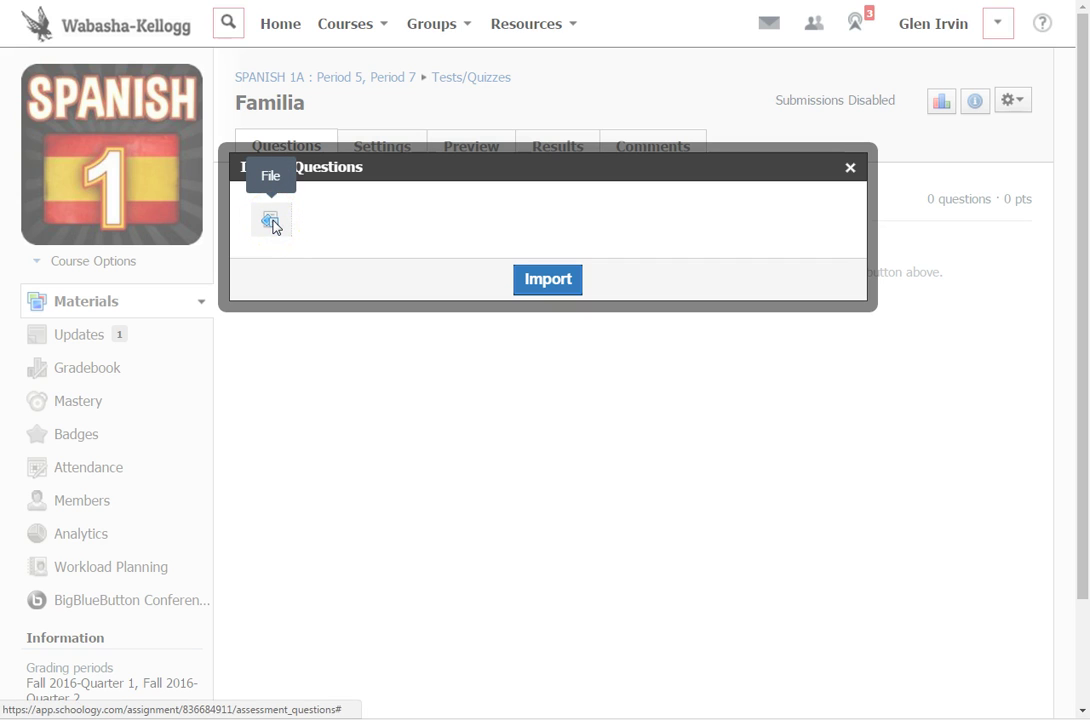
pyautogui.click(271, 222)
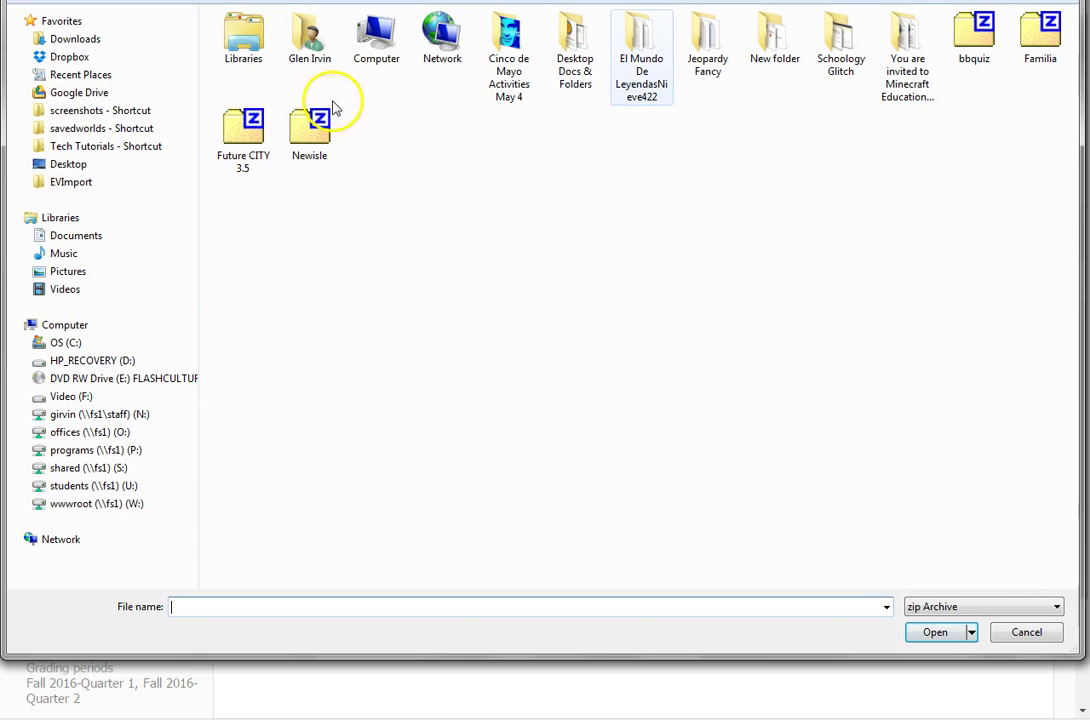
pyautogui.click(1052, 50)
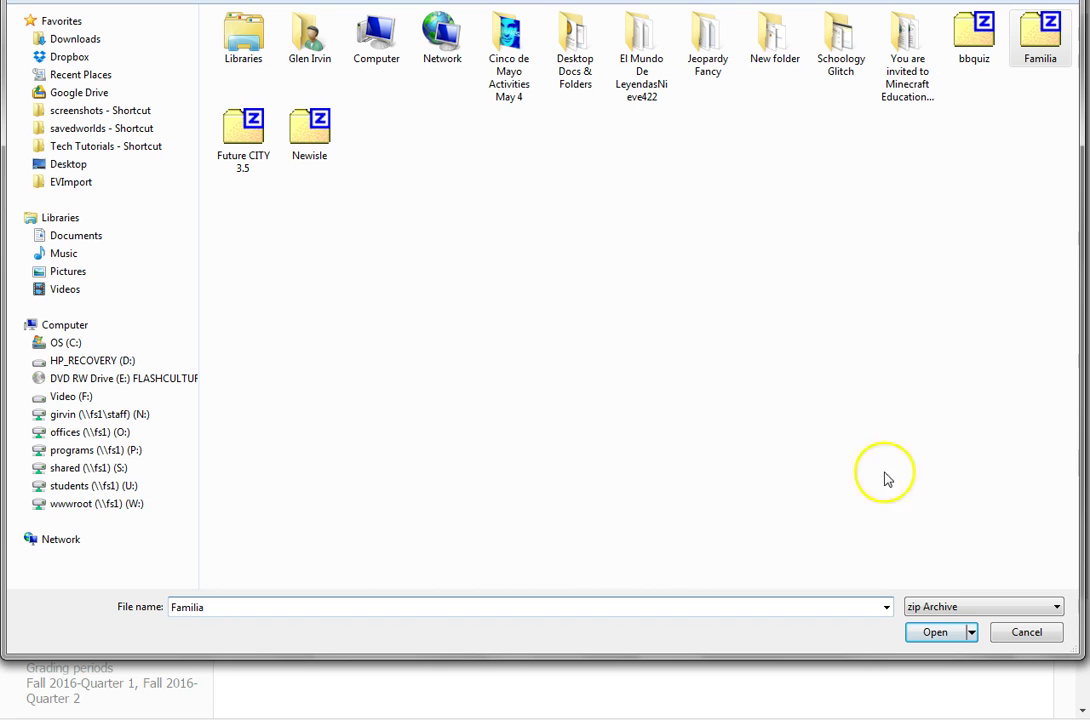
pyautogui.click(1000, 634)
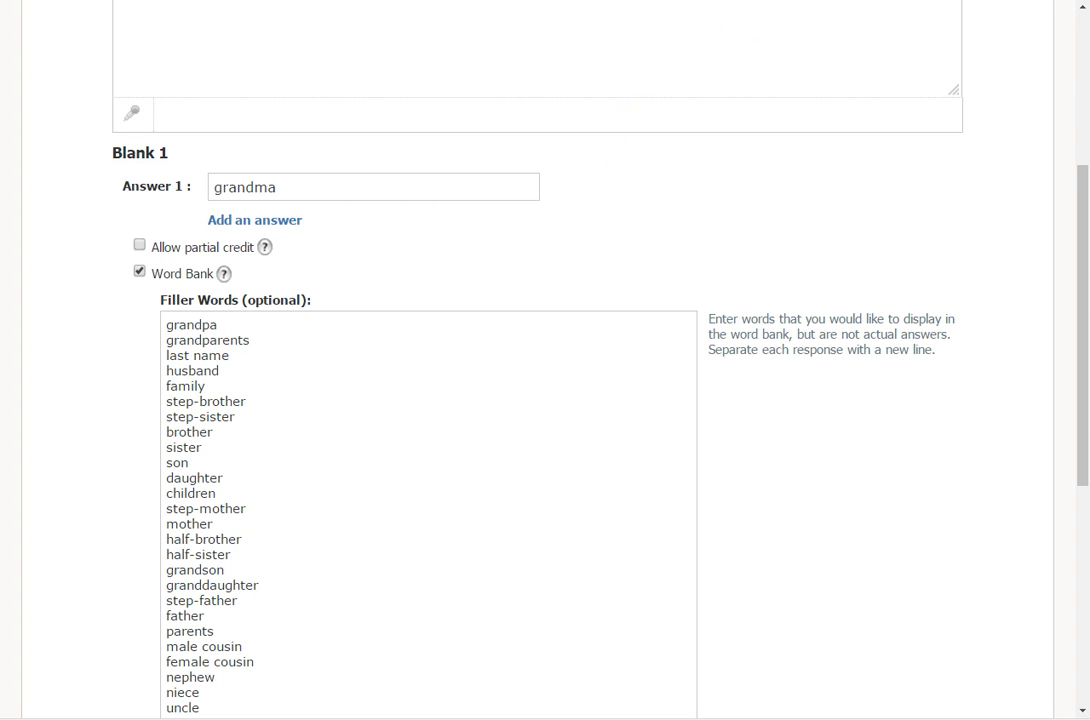
# Close the import dialog and open La Familia from the Week 8 La Familia folder.
pyautogui.click(849, 169)
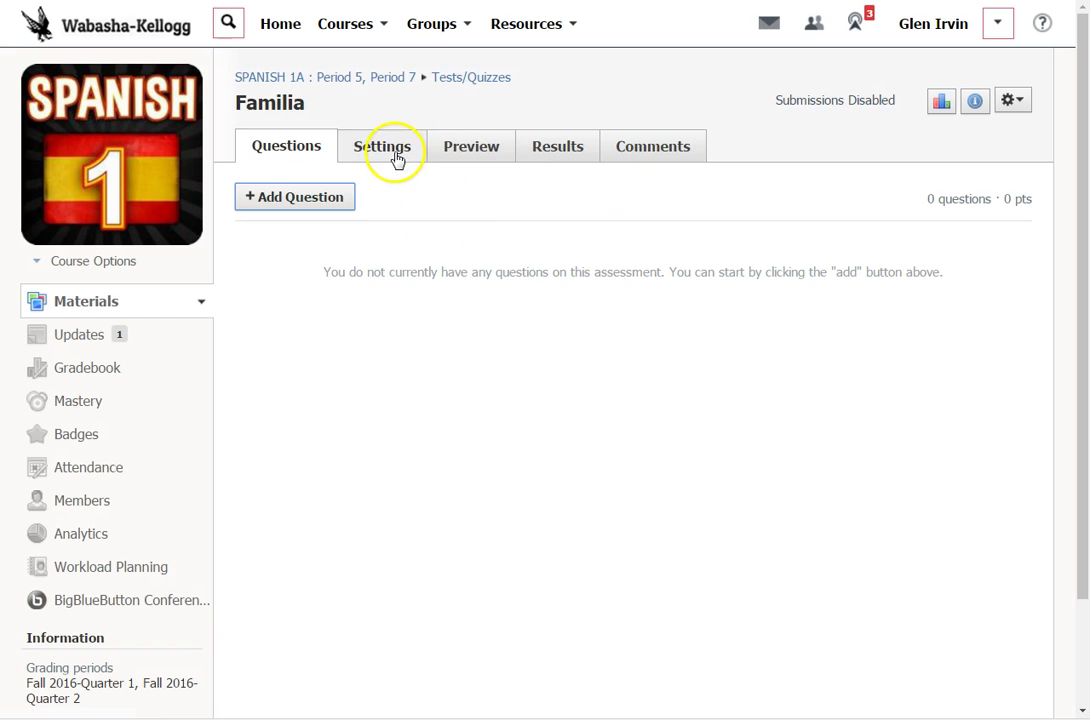
pyautogui.click(82, 302)
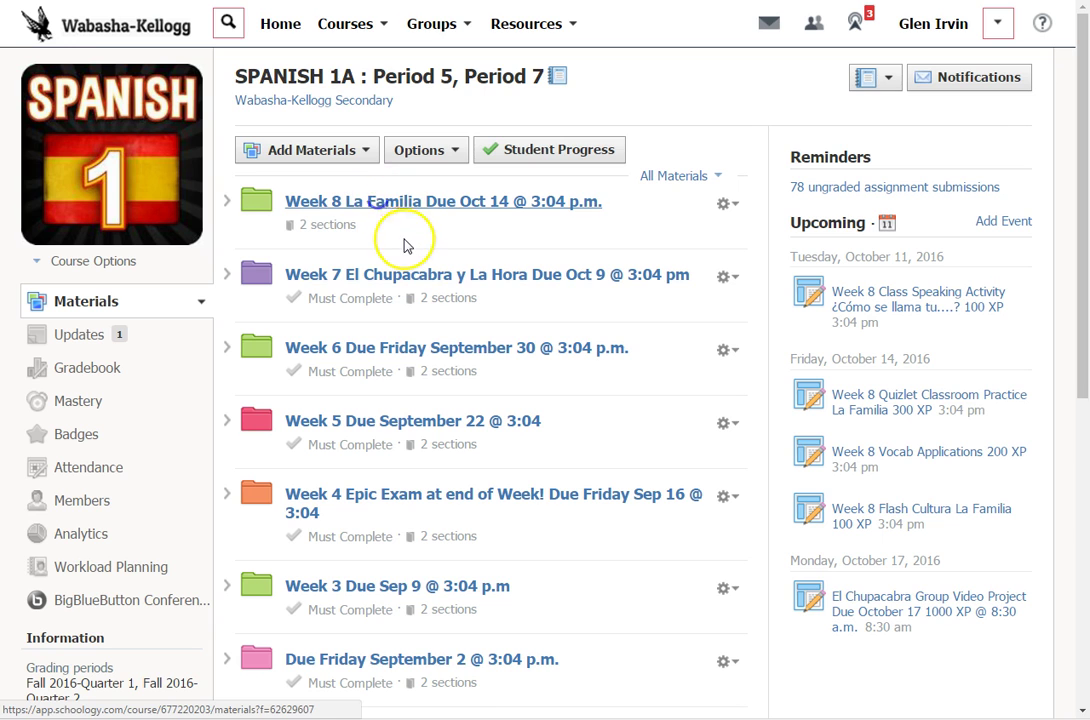
pyautogui.click(405, 245)
pyautogui.scroll(-5, 408, 243)
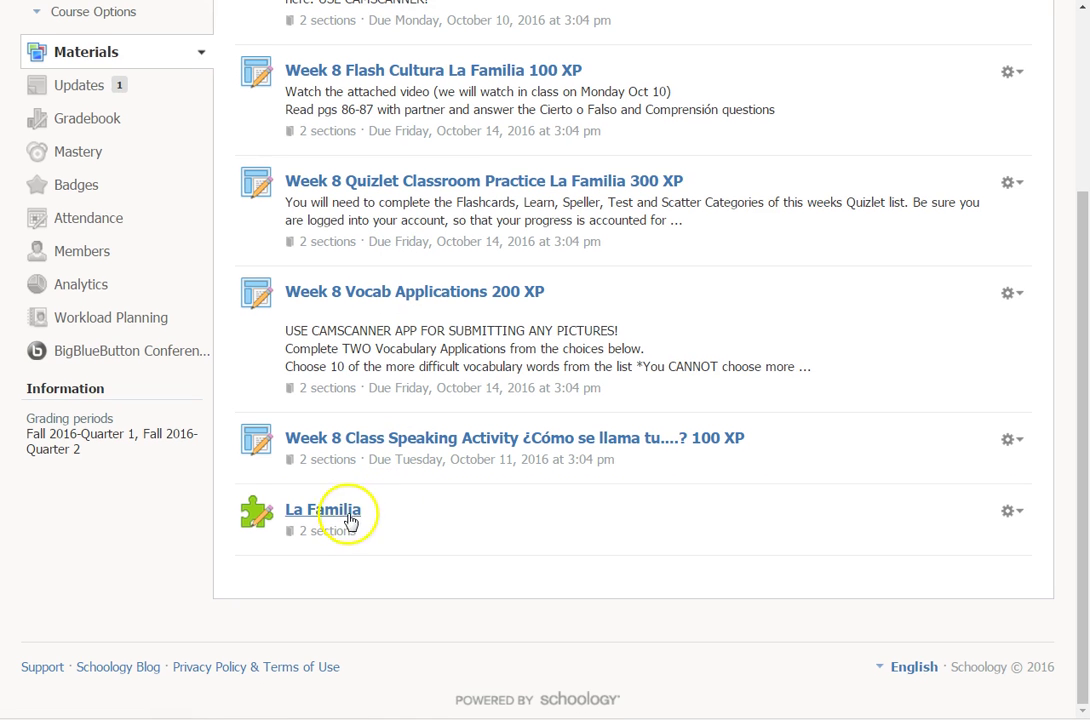
pyautogui.click(350, 521)
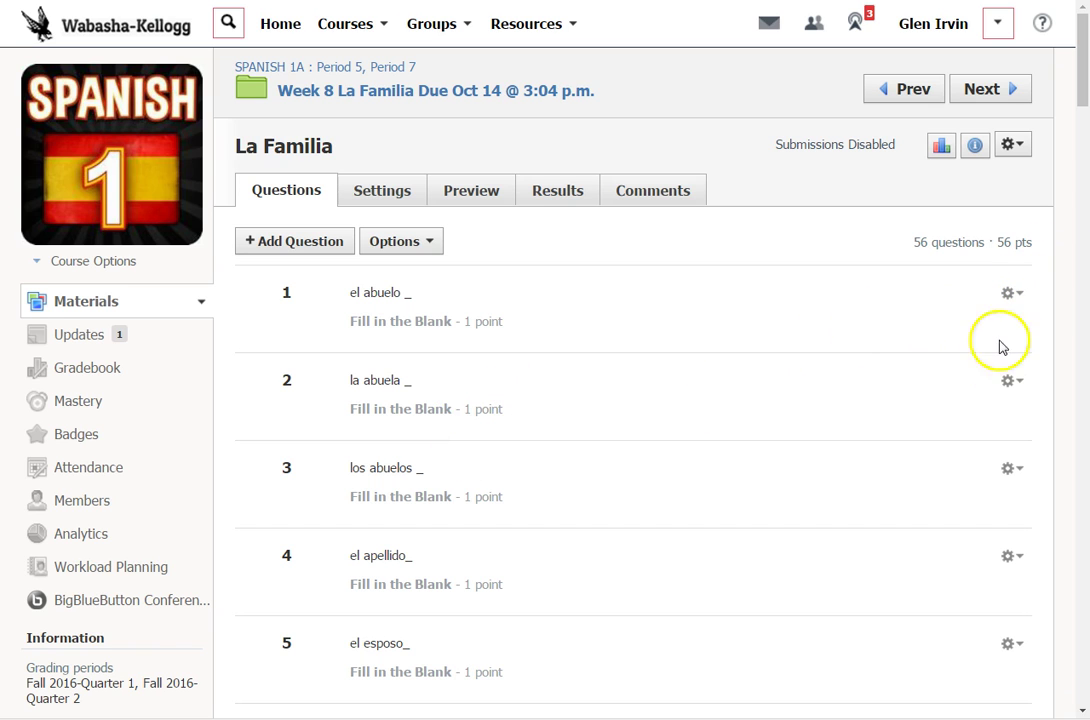
pyautogui.scroll(-1, 900, 335)
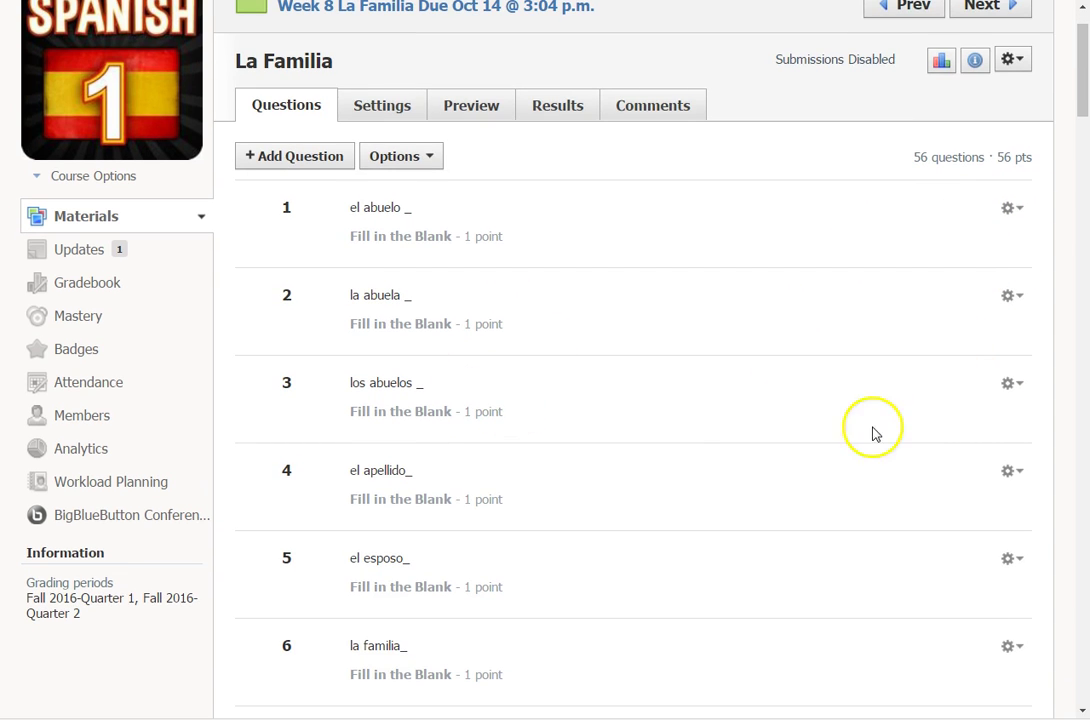
# Turn on Word Bank for the los abuelos question, then bring up the Google Docs word list.
pyautogui.click(1015, 388)
pyautogui.click(815, 405)
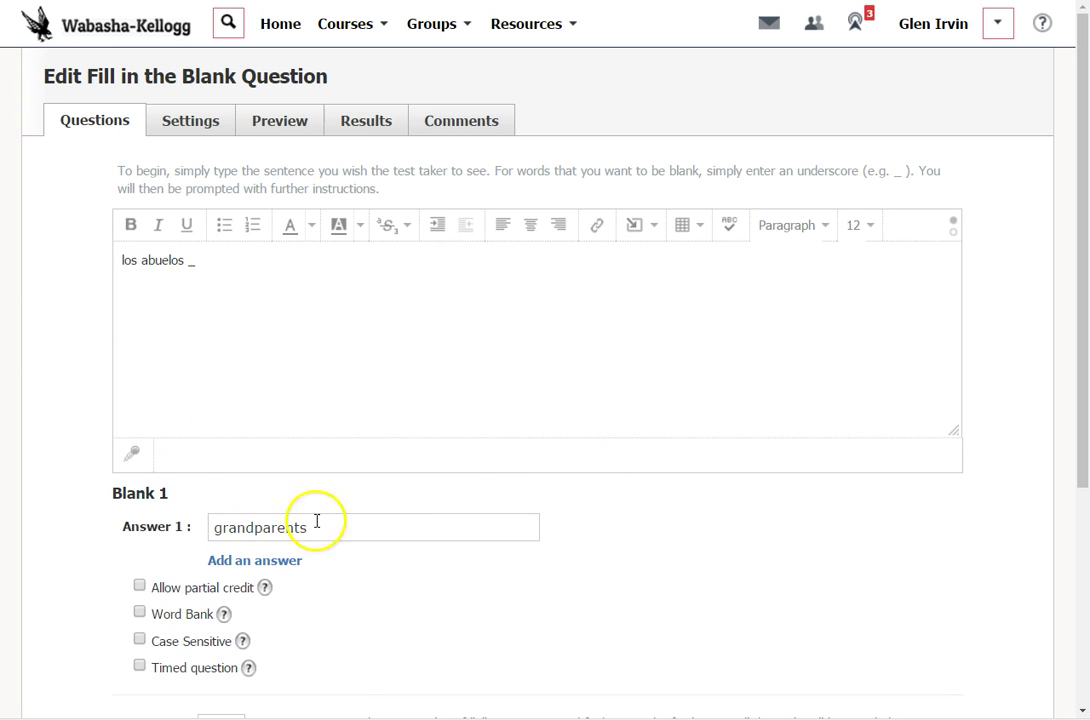
pyautogui.scroll(-1, 383, 526)
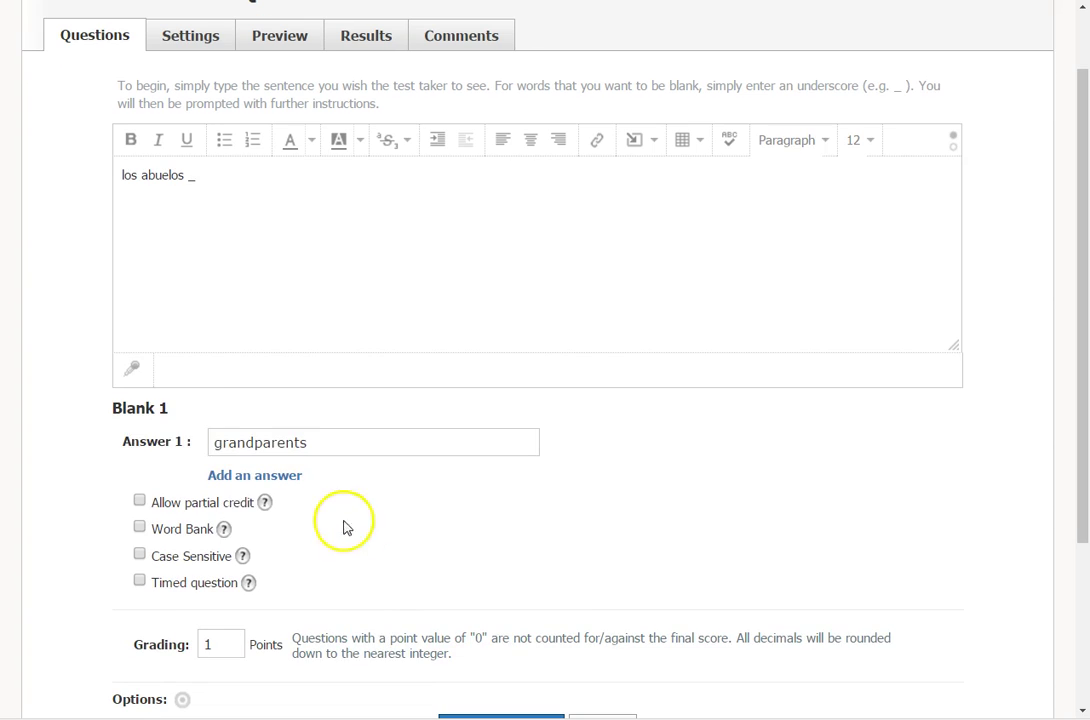
pyautogui.click(353, 442)
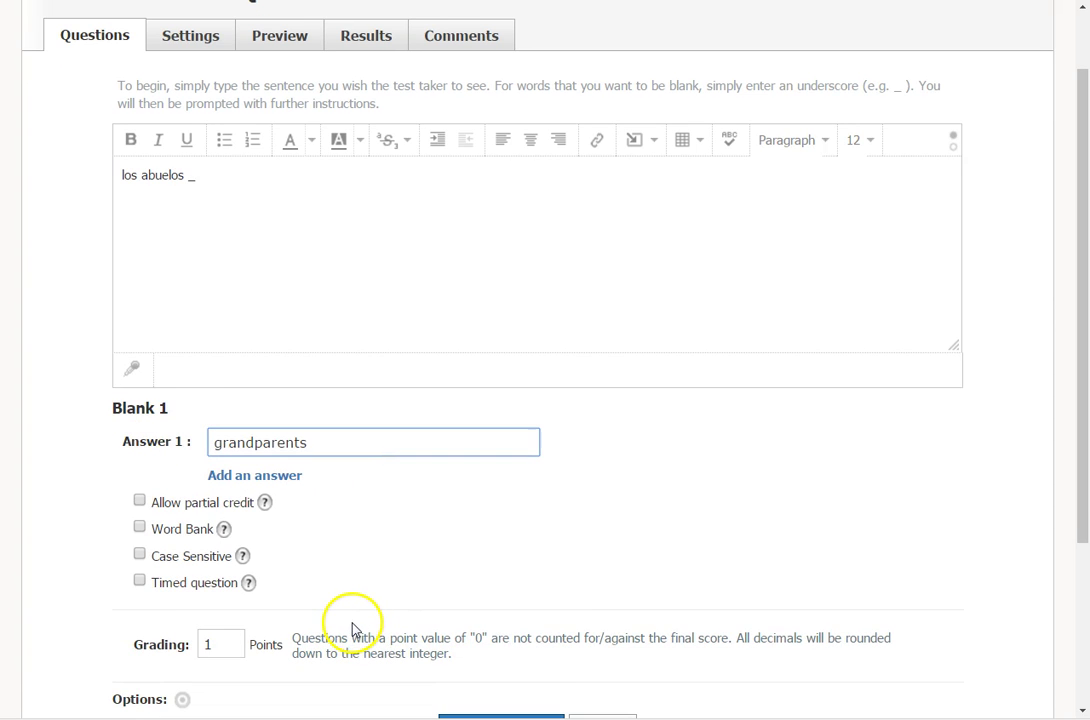
pyautogui.click(190, 531)
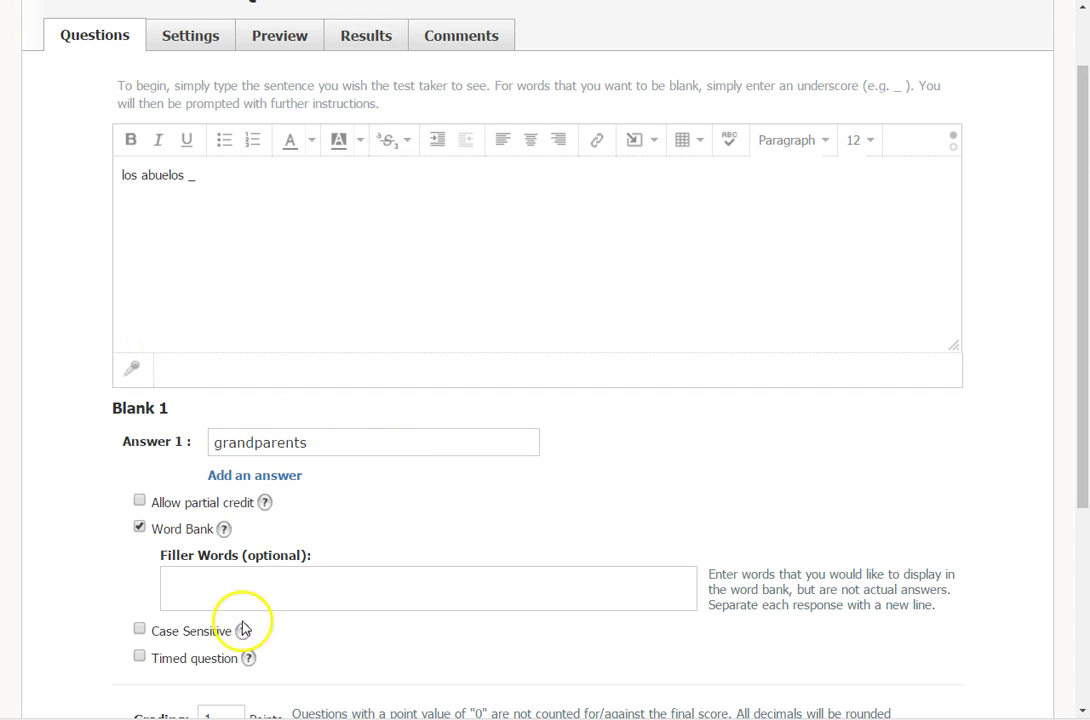
pyautogui.click(250, 587)
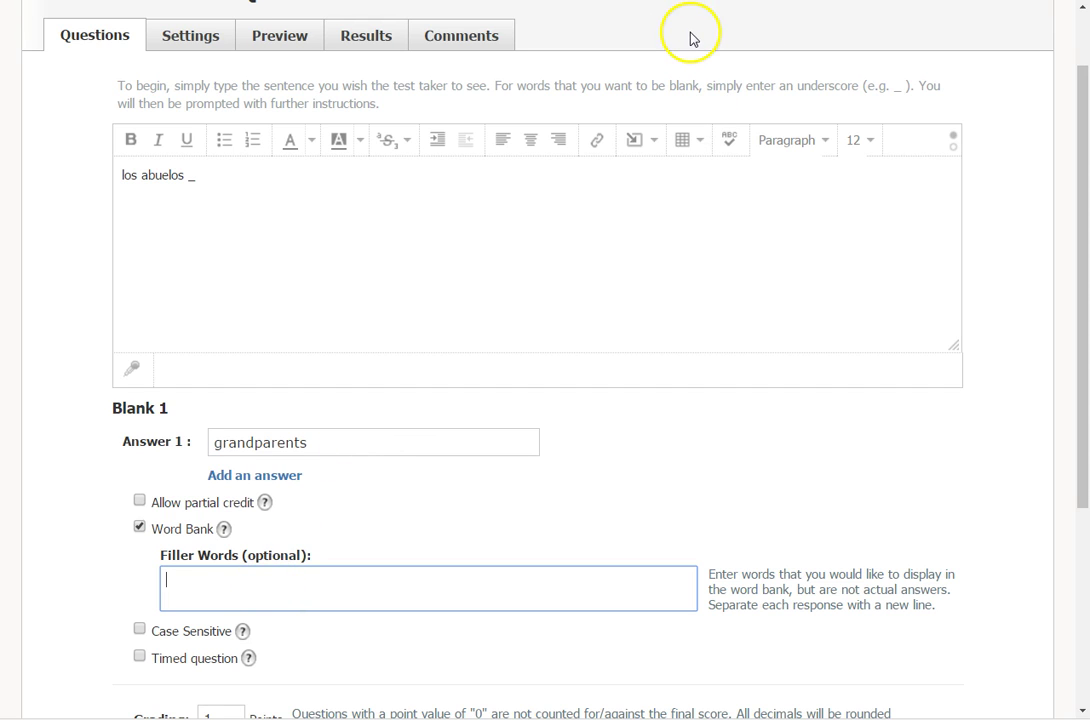
pyautogui.hotkey('alt', 'Tab')
# Copy the Google Docs family words from grandfather through children, then return to Schoology.
pyautogui.click(300, 285)
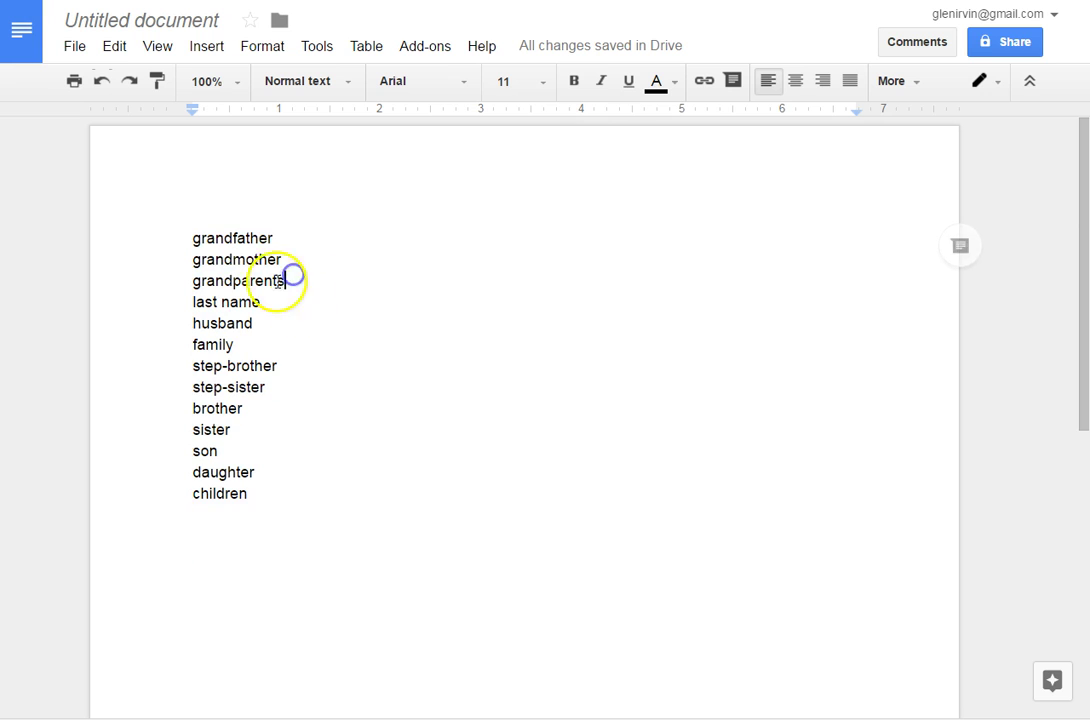
pyautogui.moveTo(192, 238)
pyautogui.mouseDown()
pyautogui.moveTo(275, 475)
pyautogui.moveTo(262, 452)
pyautogui.mouseUp()
pyautogui.hotkey('alt', 'Tab')
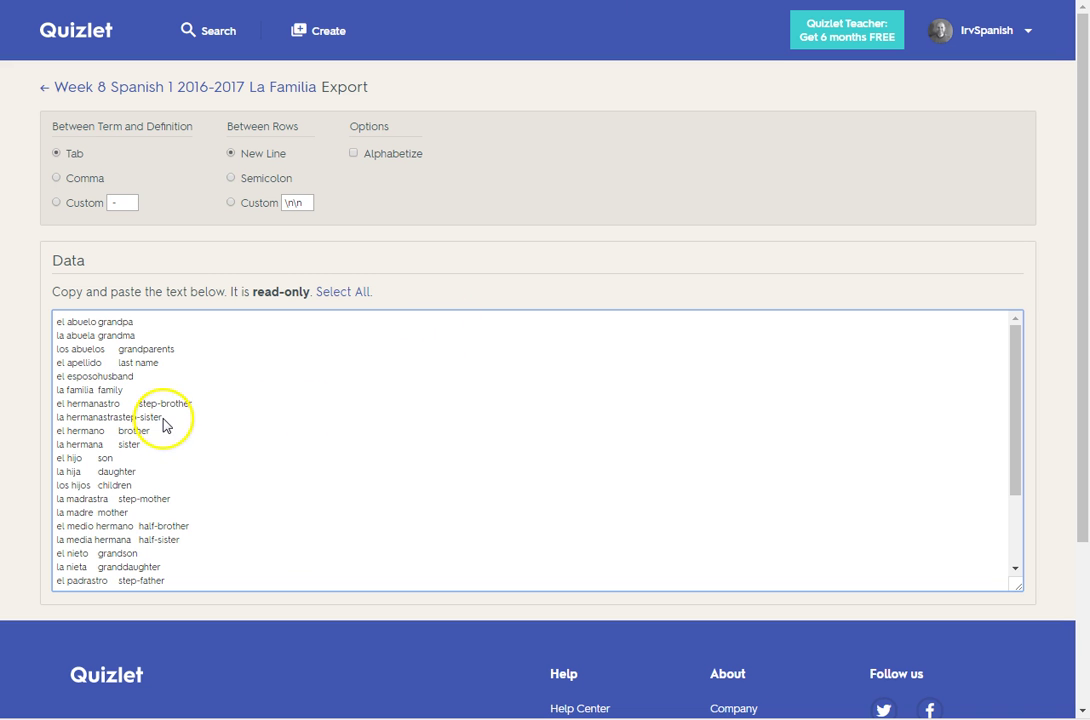
pyautogui.hotkey('alt', 'Tab')
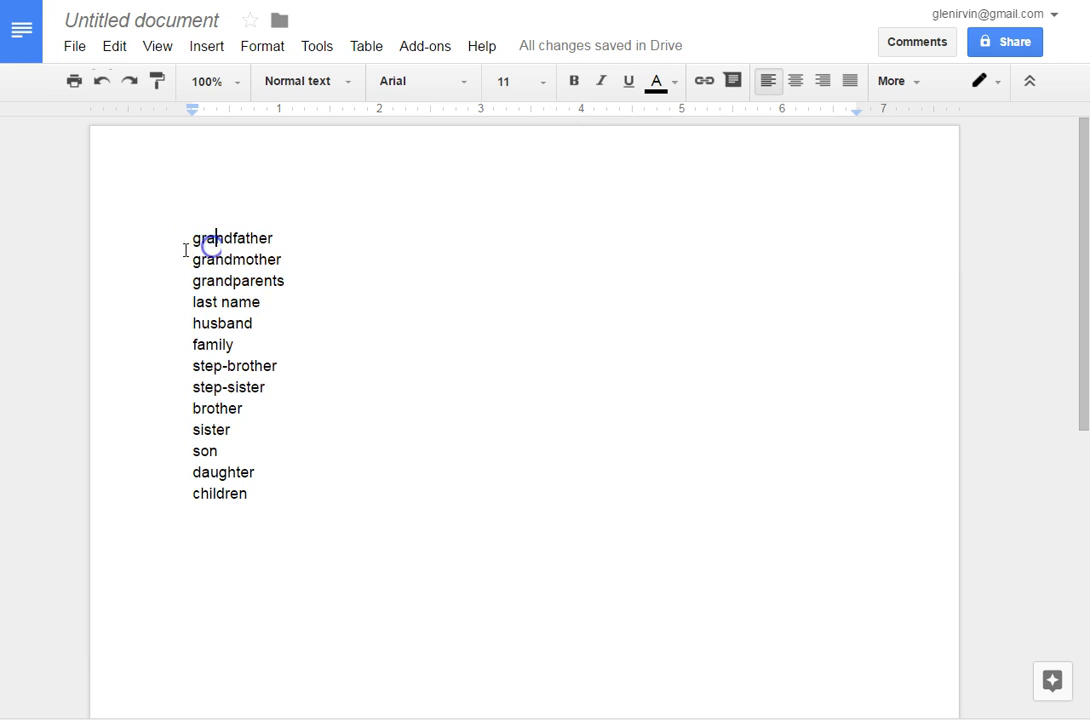
pyautogui.moveTo(185, 240)
pyautogui.mouseDown()
pyautogui.moveTo(263, 299)
pyautogui.moveTo(291, 485)
pyautogui.mouseUp()
pyautogui.hotkey('ctrl', 'c')
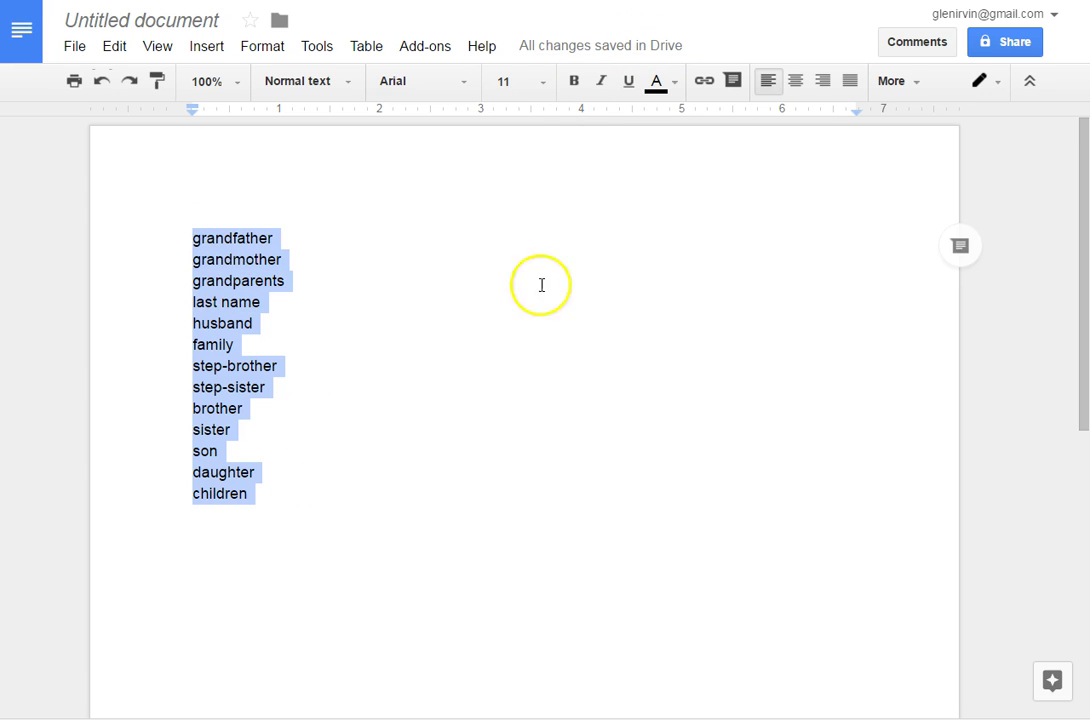
pyautogui.hotkey('alt', 'Tab')
# Paste the family words as filler words, removing grandparents and its blank line.
pyautogui.click(227, 578)
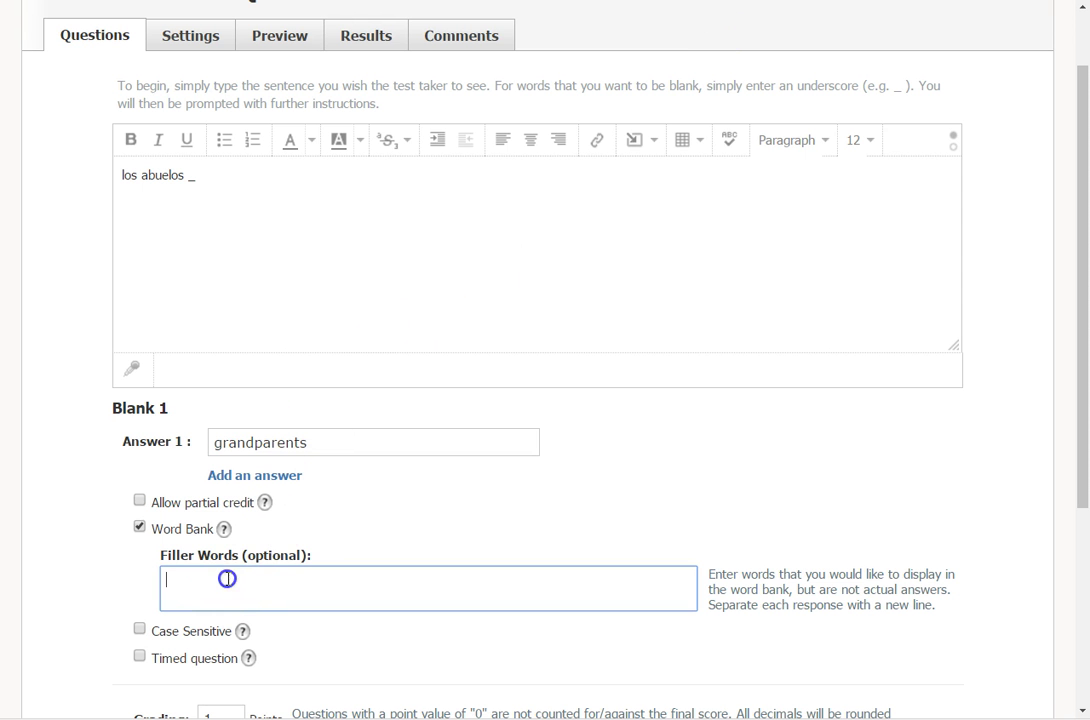
pyautogui.hotkey('ctrl', 'v')
pyautogui.scroll(-3, 95, 508)
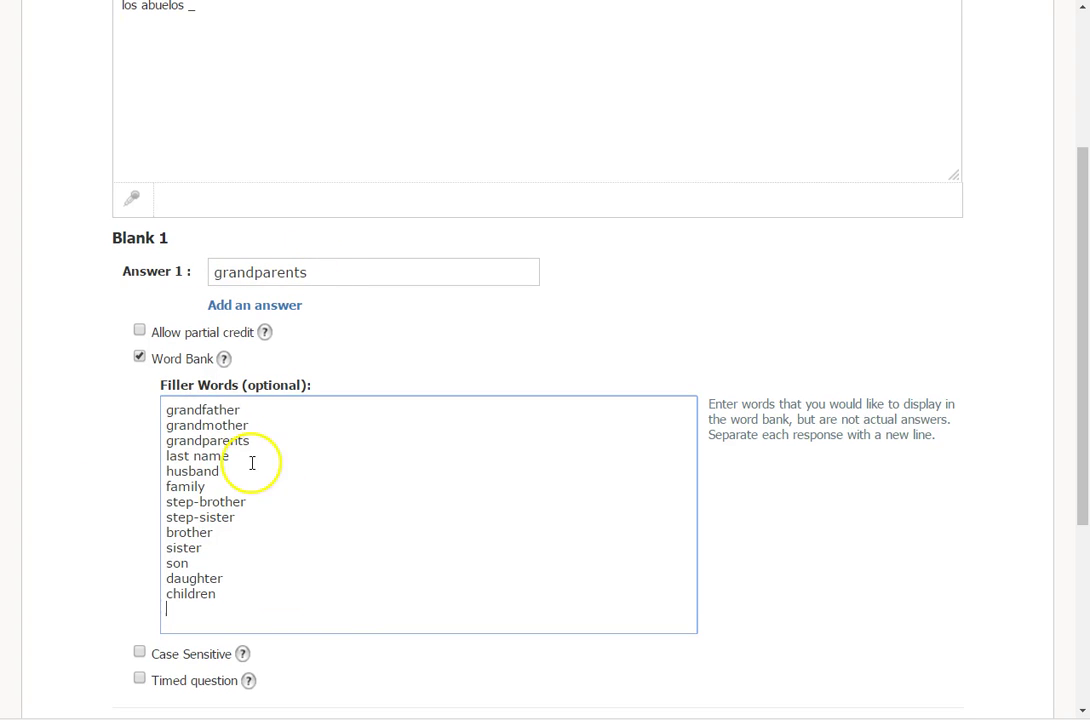
pyautogui.moveTo(265, 443); pyautogui.dragTo(139, 447)
pyautogui.press('BackSpace')
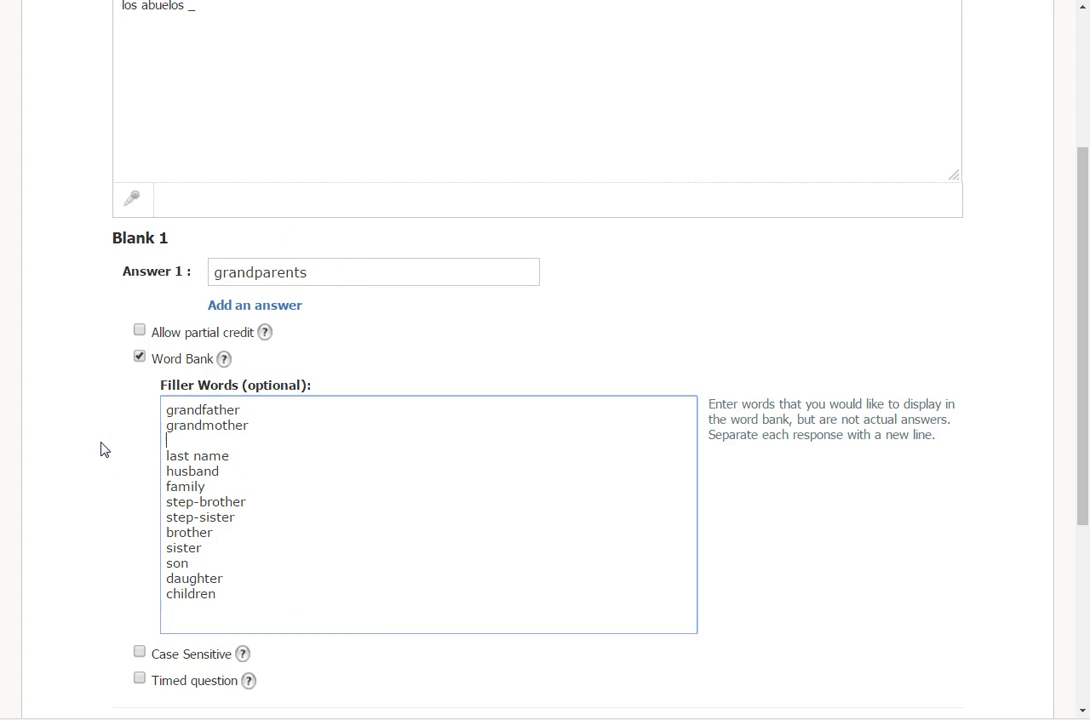
pyautogui.press('BackSpace')
pyautogui.click(101, 446)
# Save the los abuelos question and open the La Familia quiz preview.
pyautogui.scroll(-3, 101, 446)
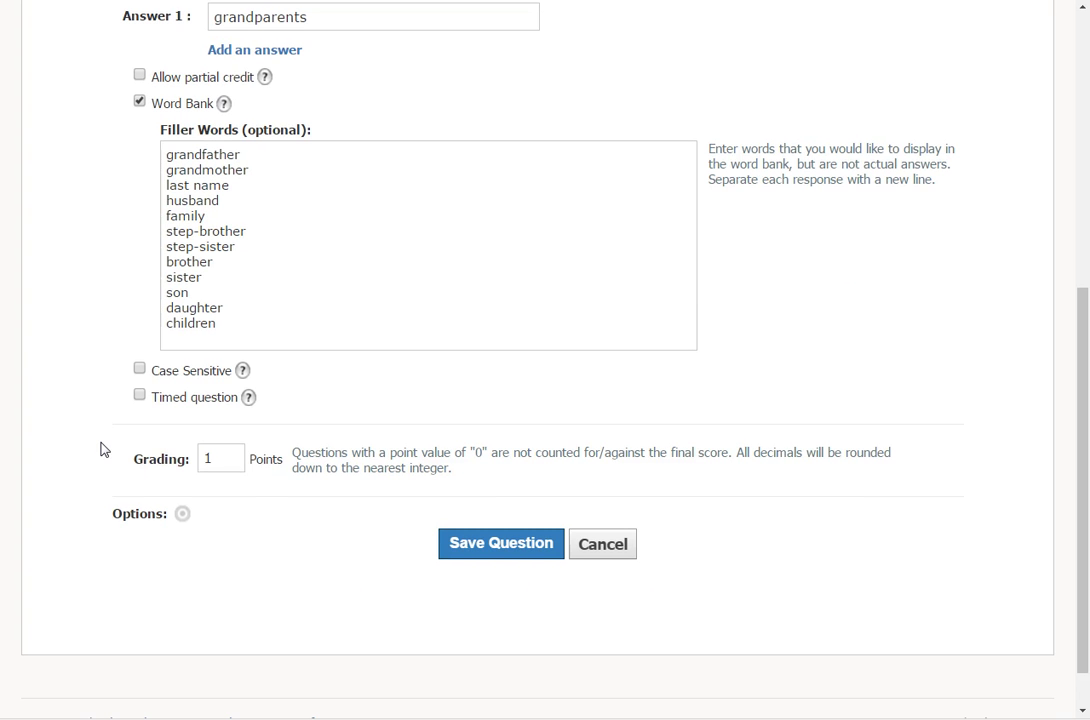
pyautogui.click(195, 458)
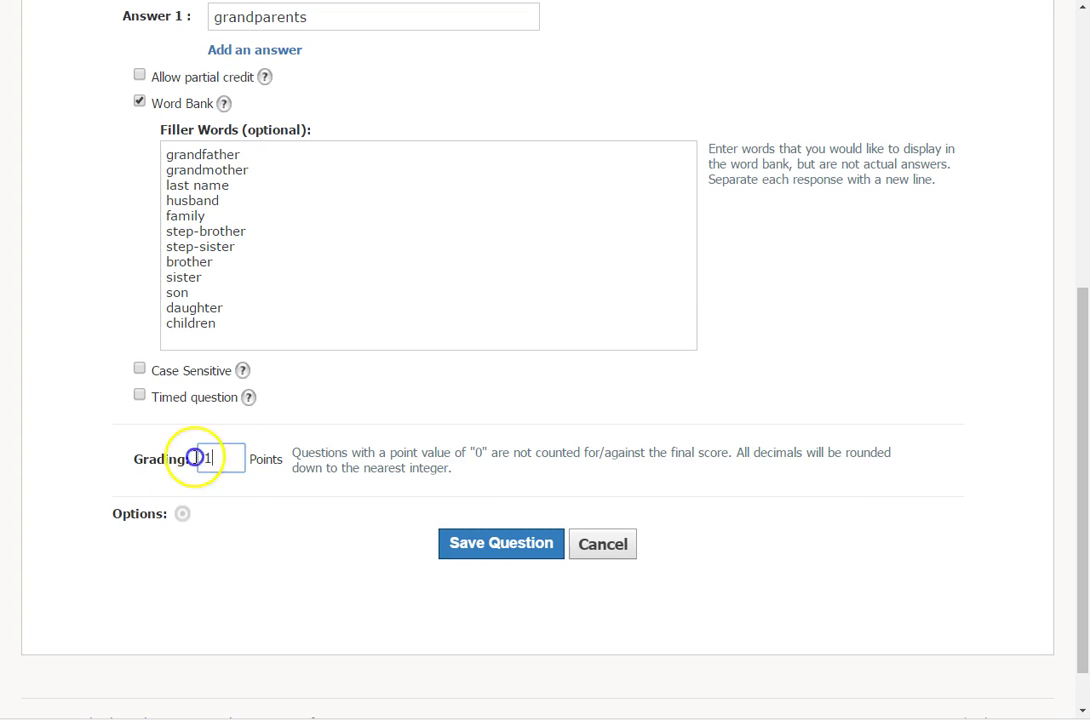
pyautogui.click(503, 545)
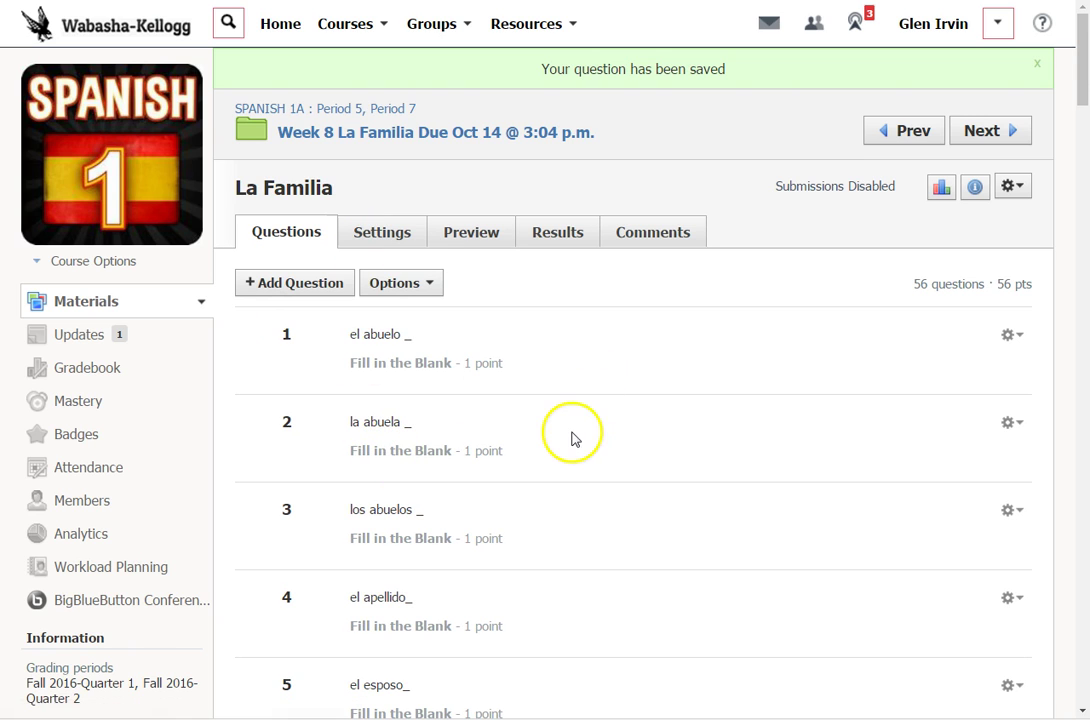
pyautogui.click(455, 231)
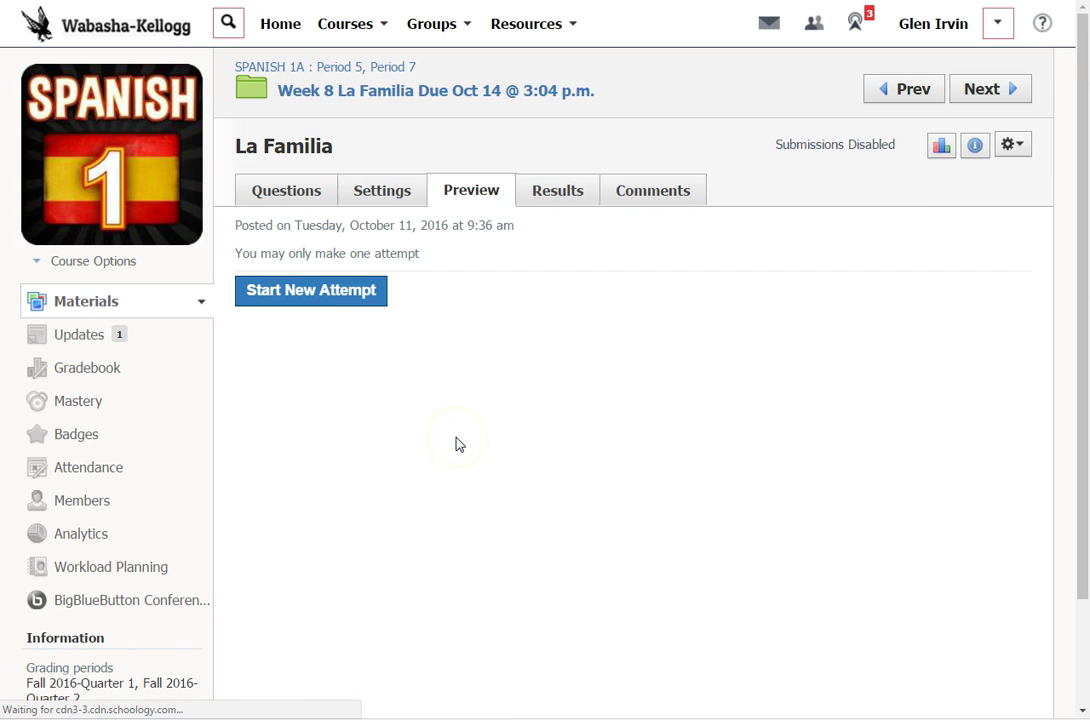
# In a new student attempt, answer Question 1 with grandfather and Question 3 with grandparents from the word banks.
pyautogui.click(340, 288)
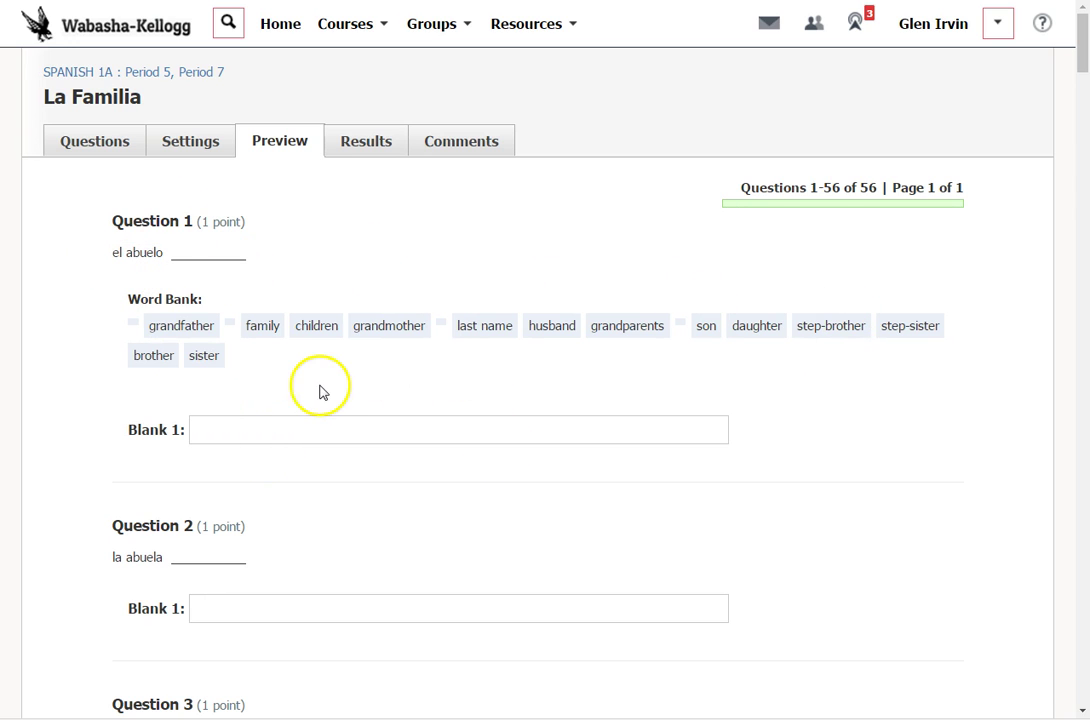
pyautogui.click(244, 430)
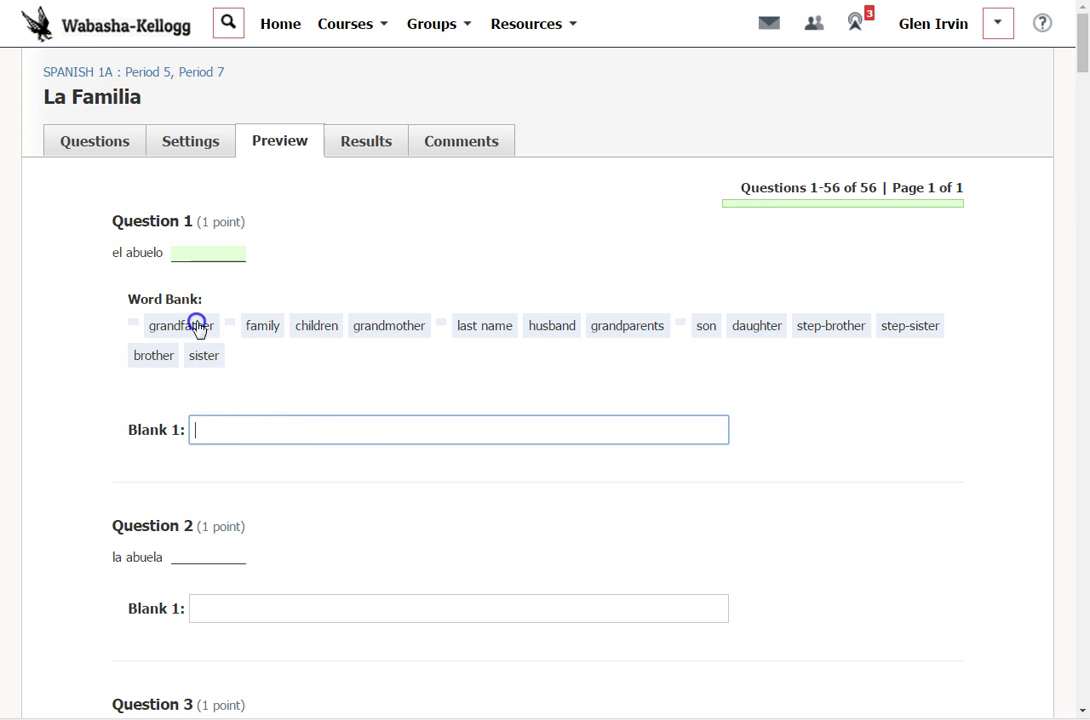
pyautogui.click(197, 326)
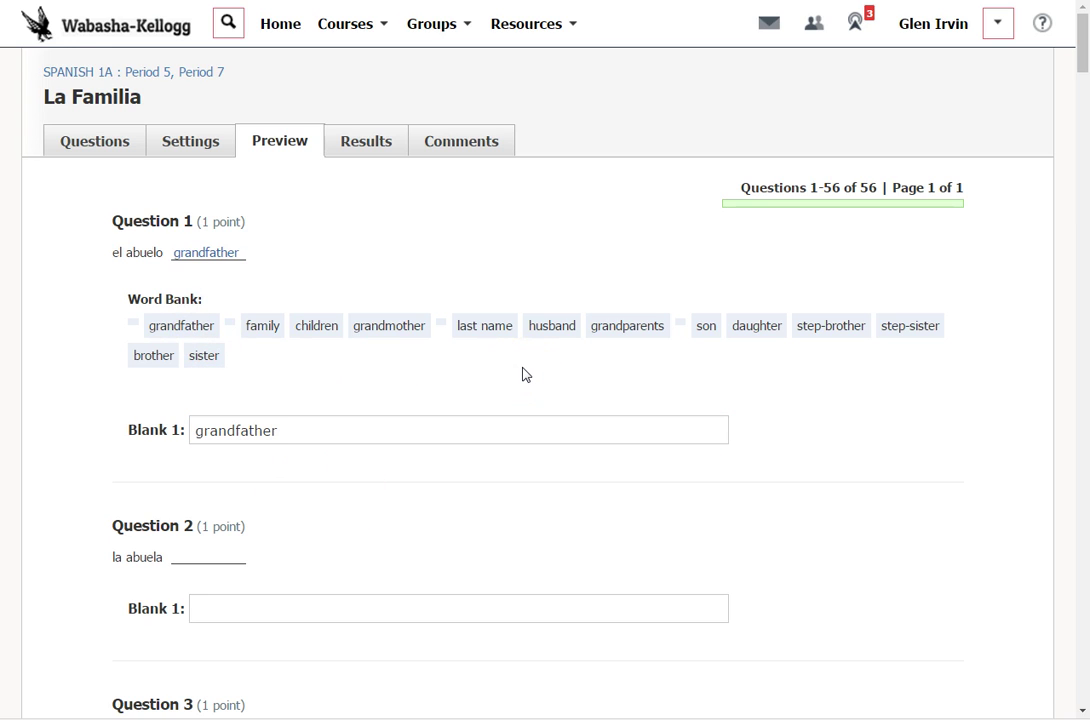
pyautogui.scroll(-5, 525, 374)
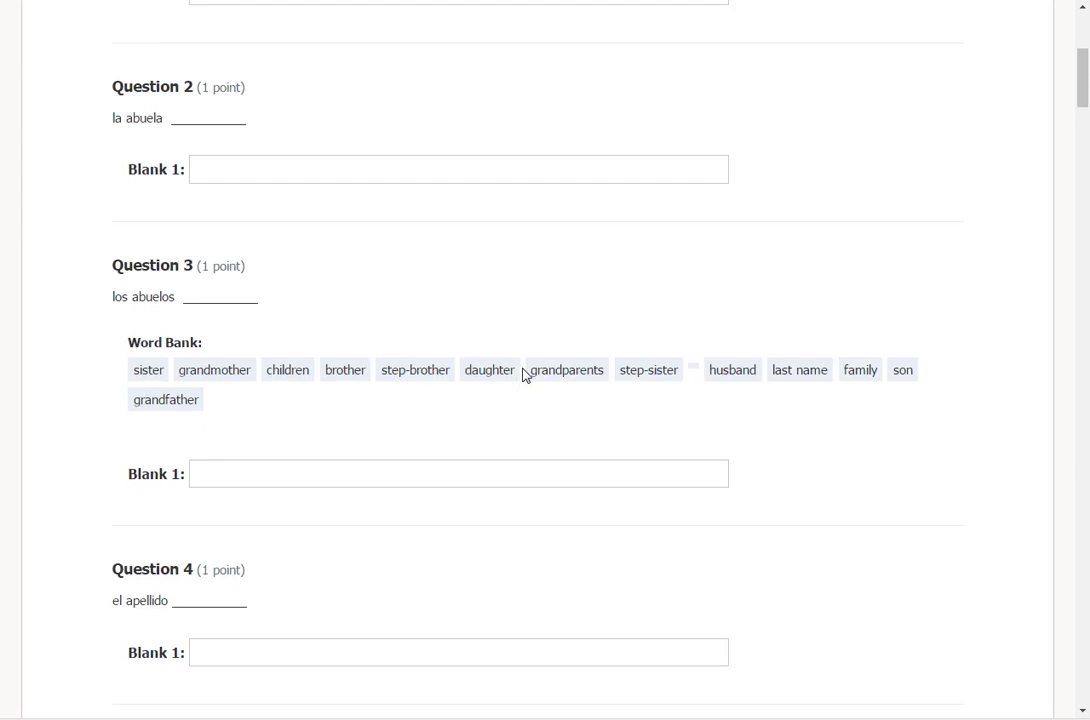
pyautogui.click(254, 237)
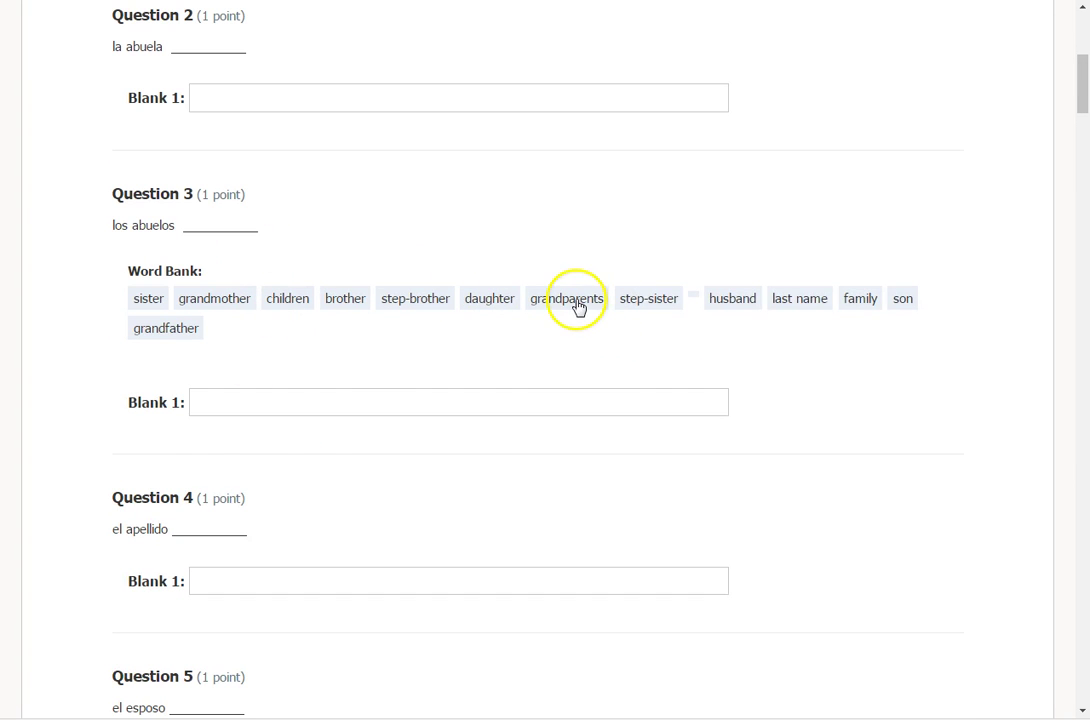
pyautogui.click(266, 414)
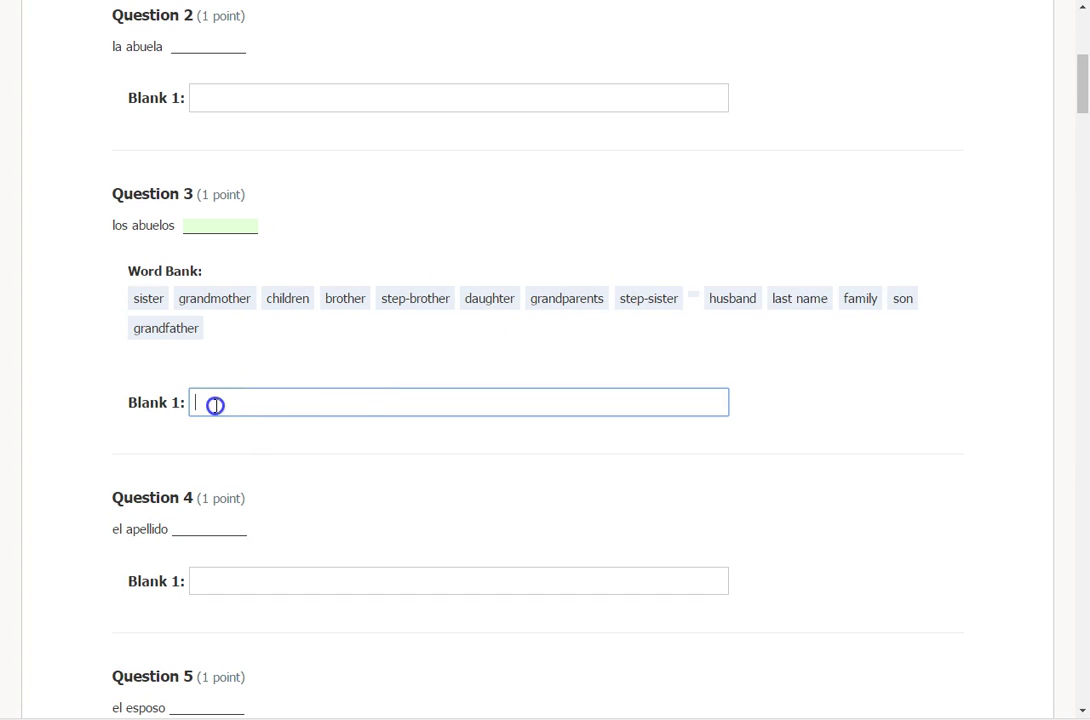
pyautogui.click(565, 300)
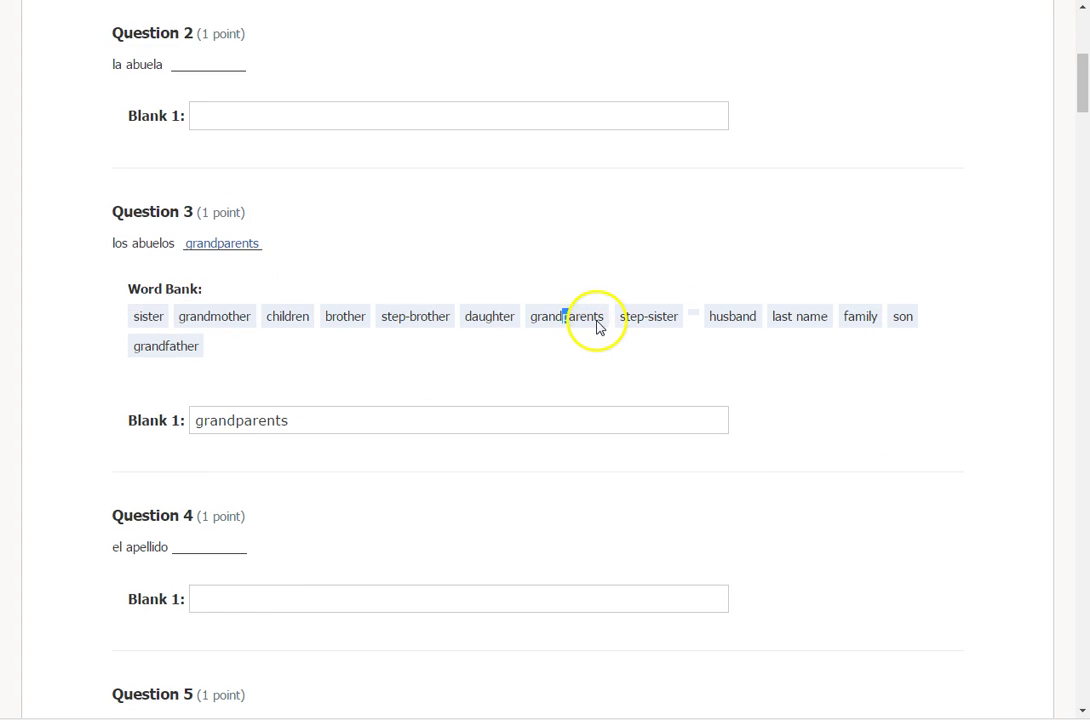
pyautogui.scroll(5, 592, 330)
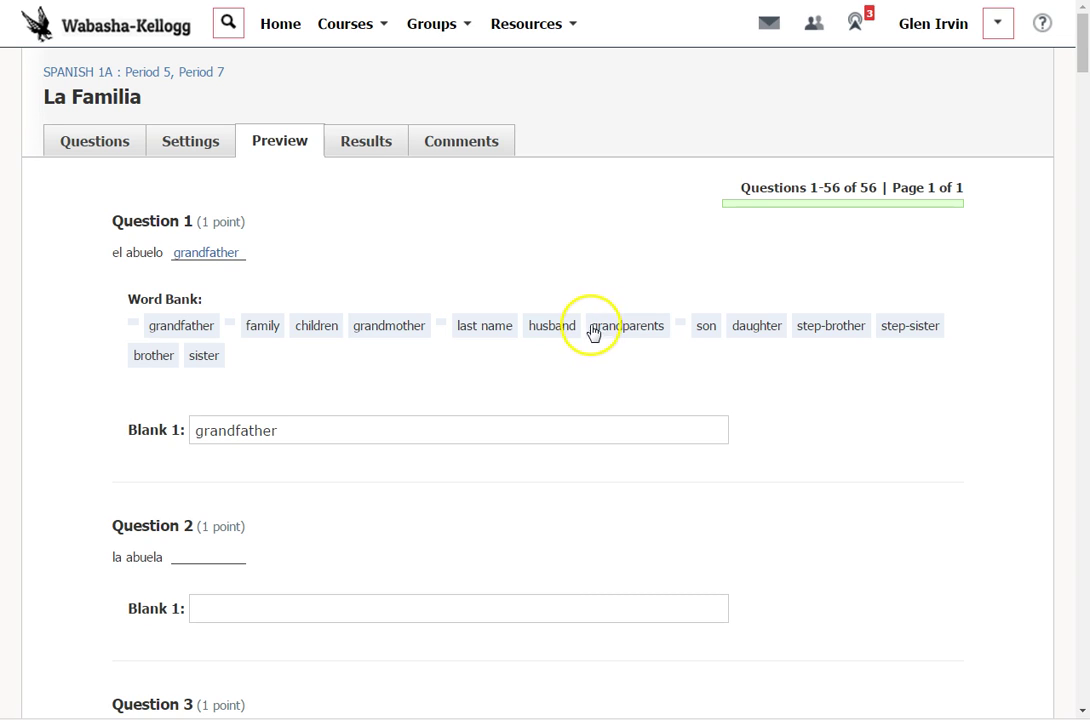